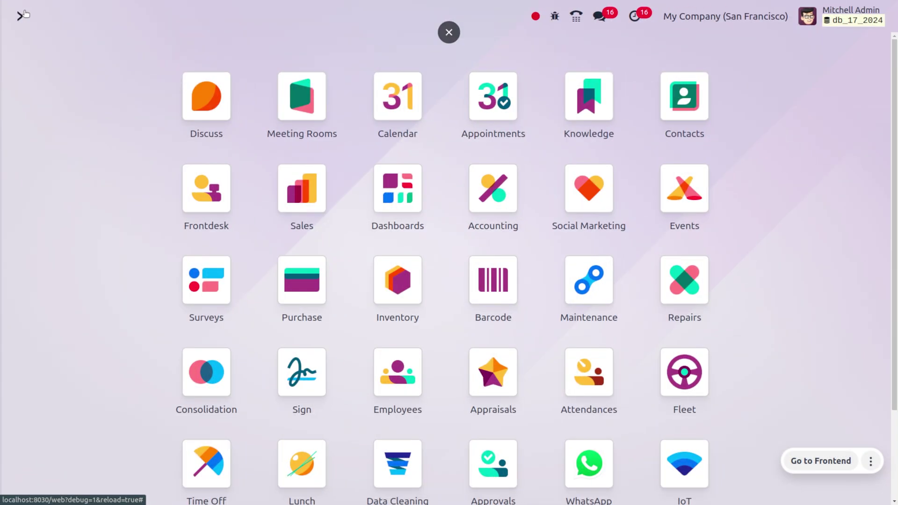
Open the product categories list in the Sales app.
{"action": "type", "text": "sa"}
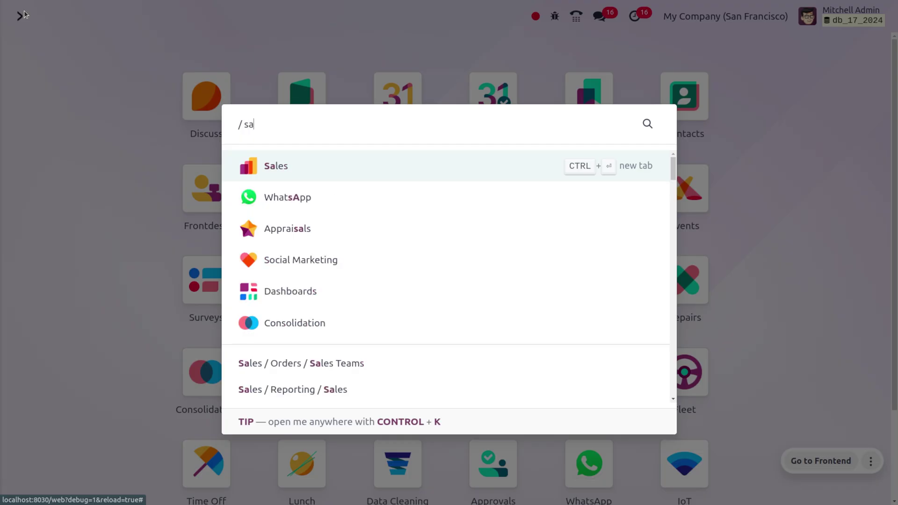
{"action": "key", "text": "Return"}
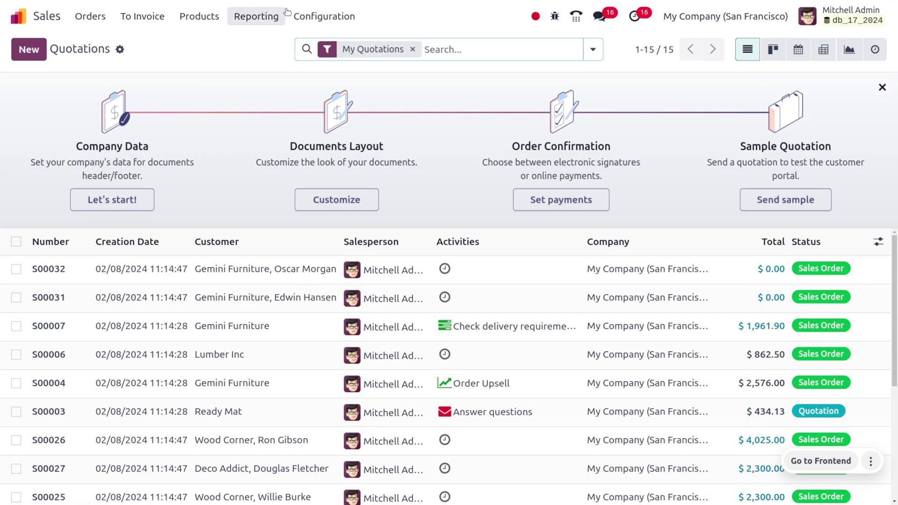
{"action": "left_click", "coordinate": [296, 17]}
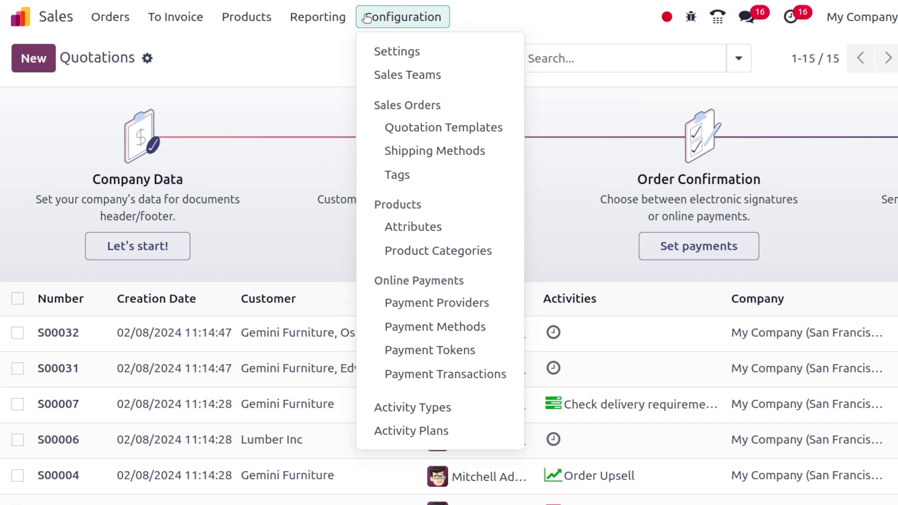
{"action": "left_click", "coordinate": [464, 257]}
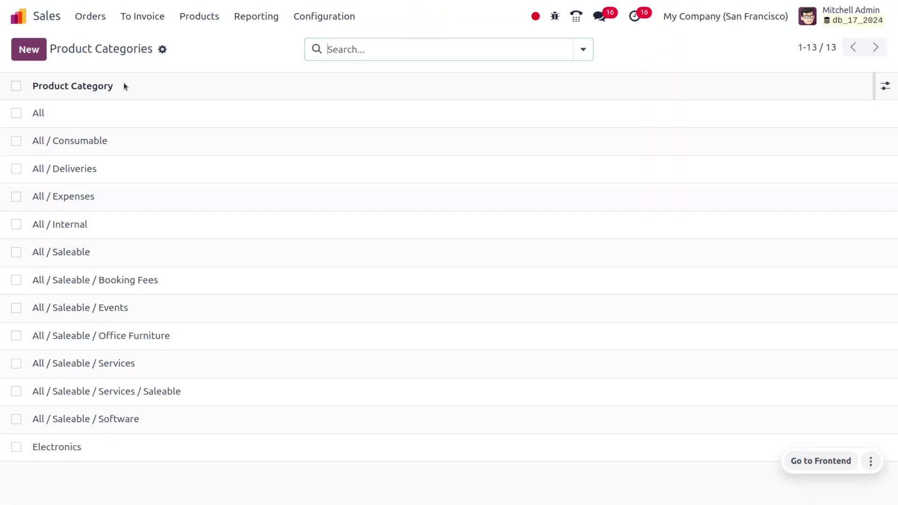
Examine the All category's inventory valuation and account properties, and return to the category list.
{"action": "mouse_move", "coordinate": [111, 86]}
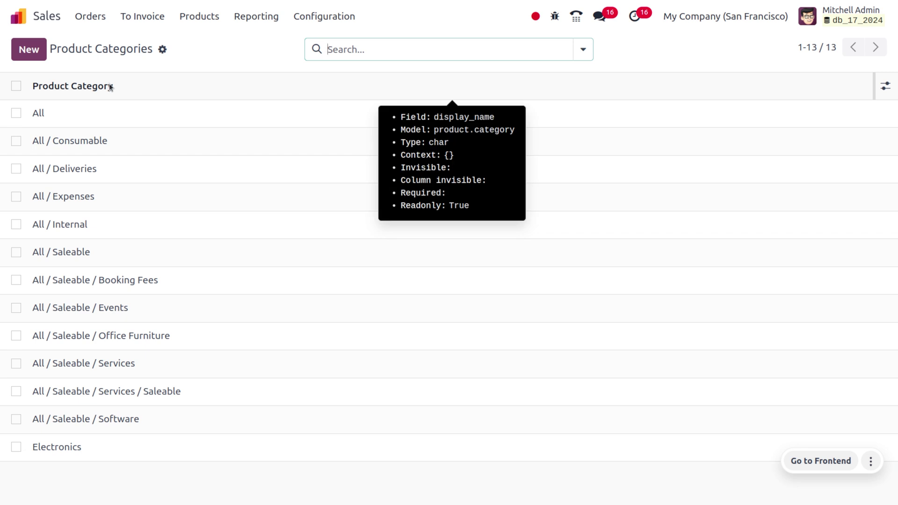
{"action": "left_click", "coordinate": [130, 112]}
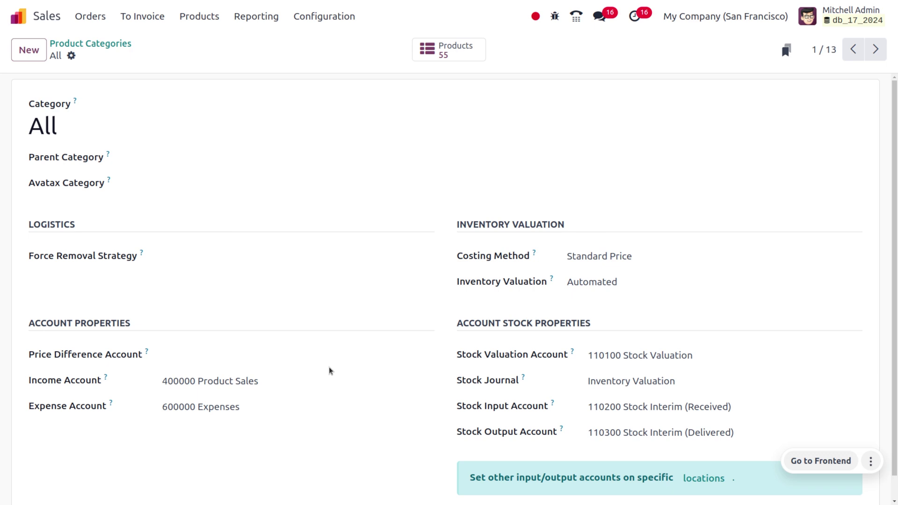
{"action": "left_click", "coordinate": [93, 44]}
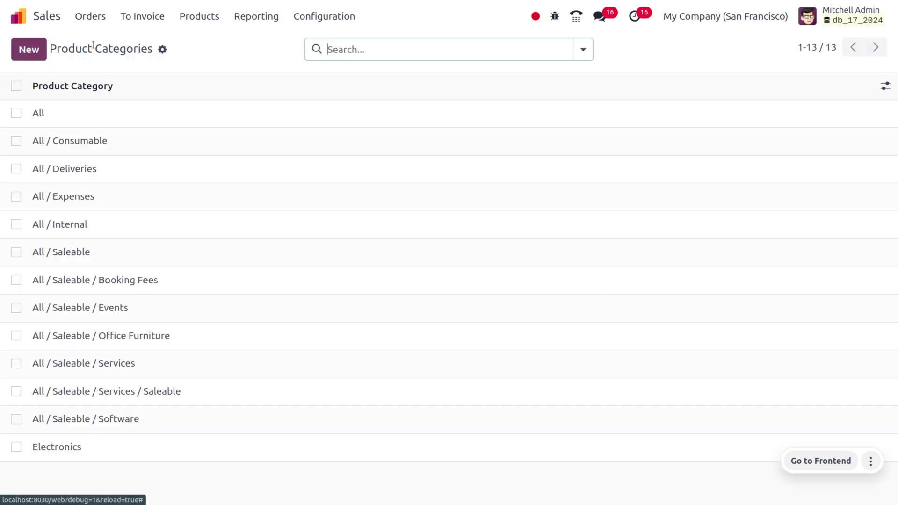
Export the All category as an import-compatible XLSX file using the Product Category template, and close the export dialog.
{"action": "left_click", "coordinate": [16, 113]}
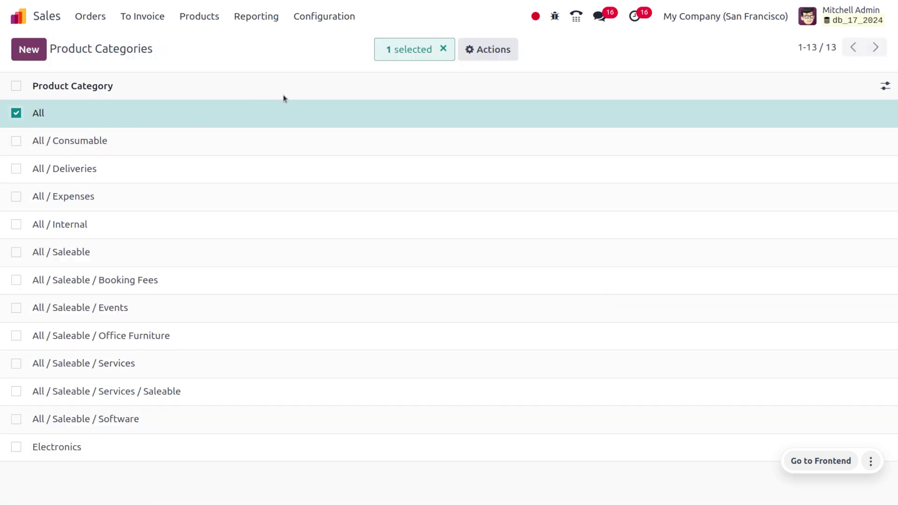
{"action": "left_click", "coordinate": [510, 56]}
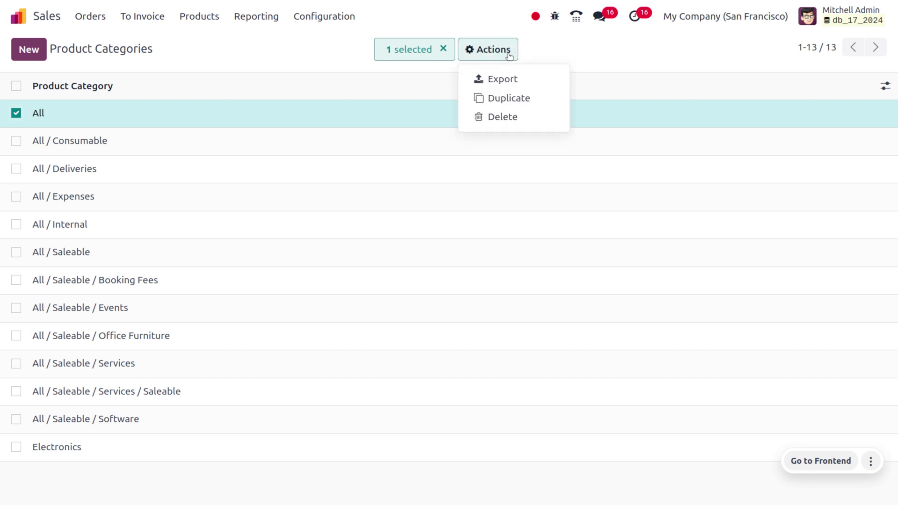
{"action": "left_click", "coordinate": [509, 79]}
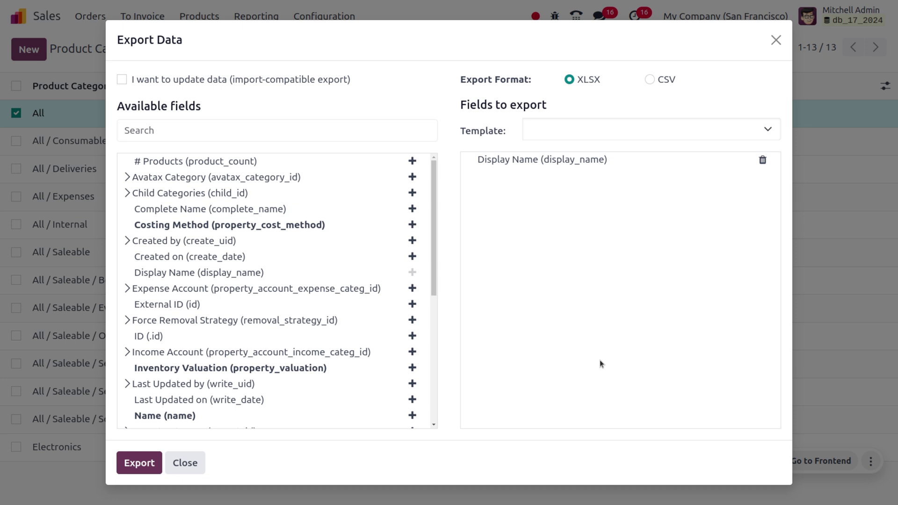
{"action": "left_click", "coordinate": [122, 80]}
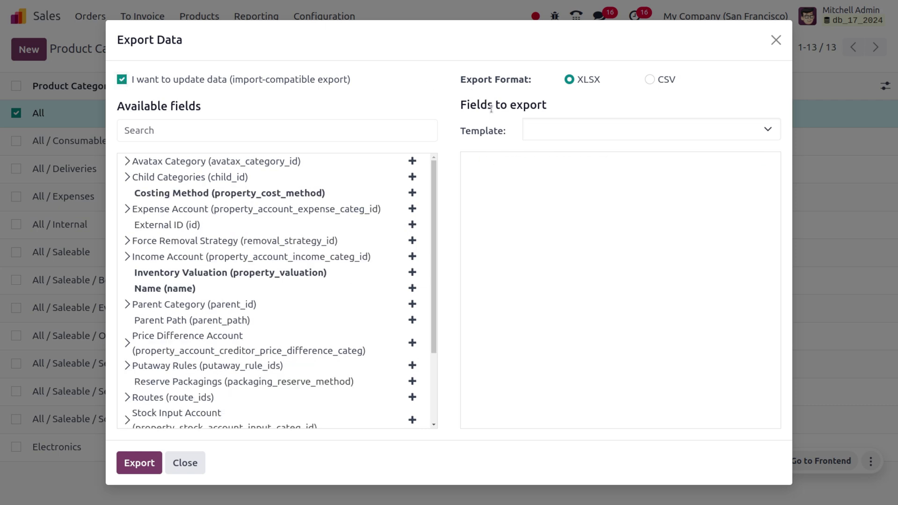
{"action": "left_click", "coordinate": [571, 135]}
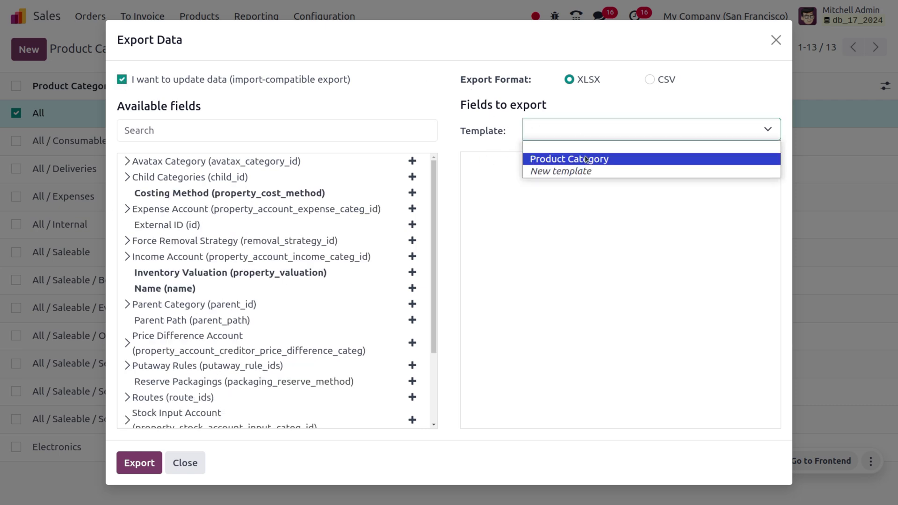
{"action": "left_click", "coordinate": [584, 159]}
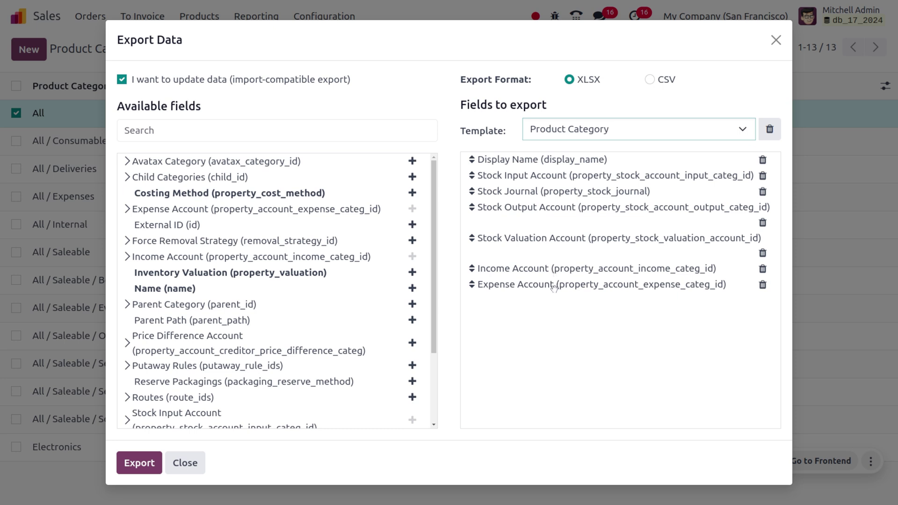
{"action": "left_click", "coordinate": [141, 463]}
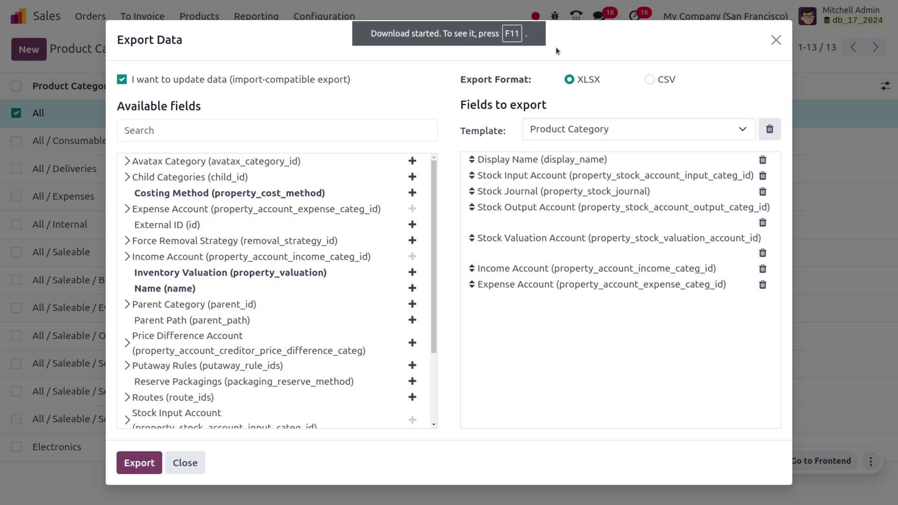
{"action": "left_click", "coordinate": [776, 41]}
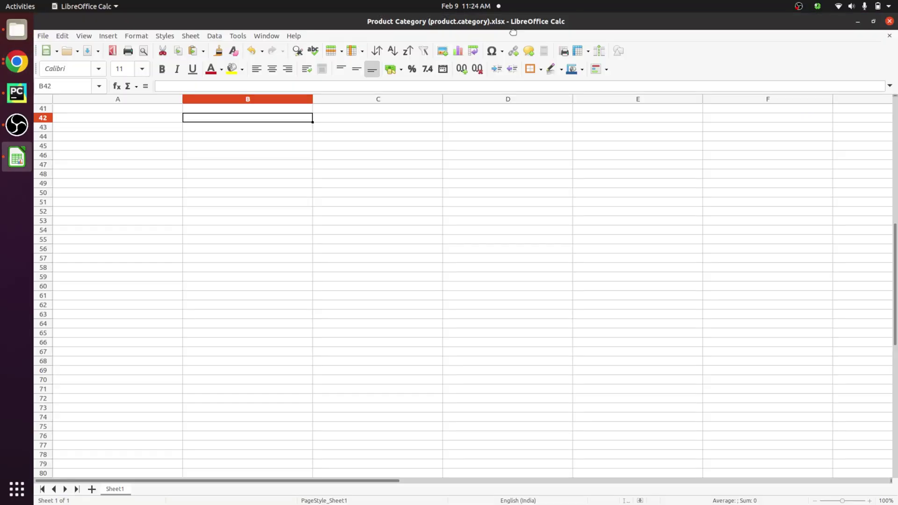
Delete the id column from the exported Product Category (product.category).xlsx spreadsheet in LibreOffice Calc.
{"action": "left_click", "coordinate": [153, 98]}
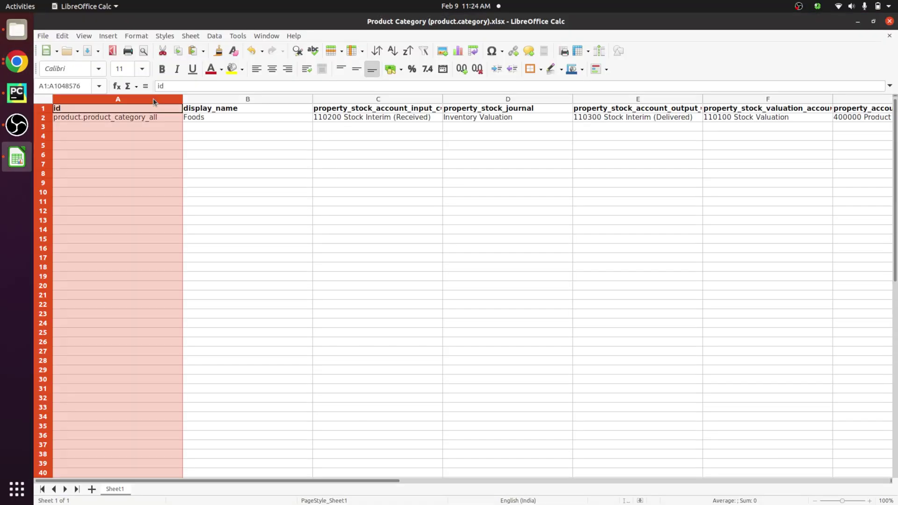
{"action": "right_click", "coordinate": [153, 98]}
{"action": "left_click", "coordinate": [193, 179]}
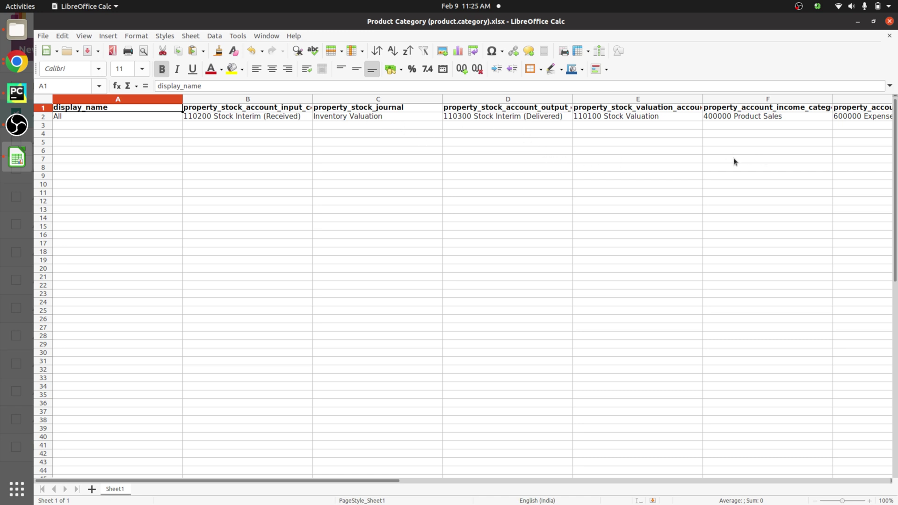
Change the display_name value in cell A2 to Food and save the spreadsheet.
{"action": "left_click", "coordinate": [119, 118]}
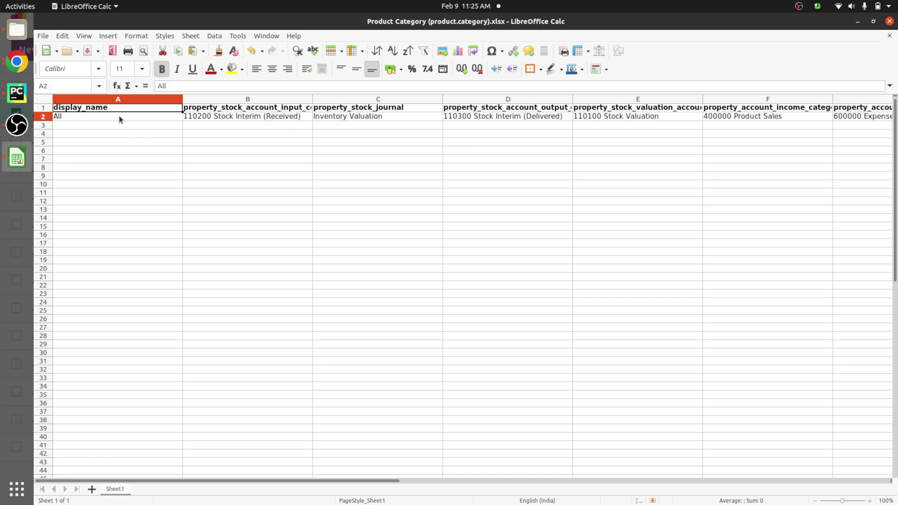
{"action": "double_click", "coordinate": [120, 118]}
{"action": "key", "text": "BackSpace"}
{"action": "key", "text": "BackSpace"}
{"action": "key", "text": "BackSpace"}
{"action": "type", "text": "Food"}
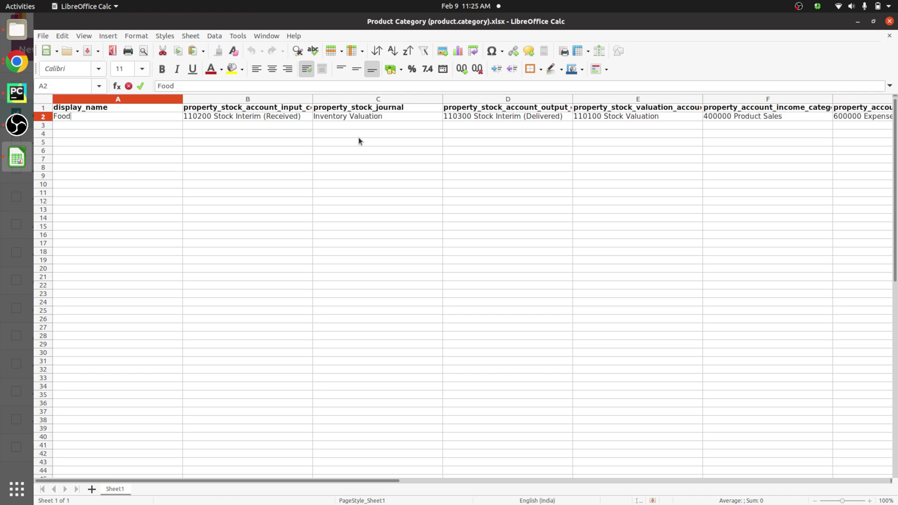
{"action": "key", "text": "ctrl+s"}
{"action": "left_click", "coordinate": [567, 305]}
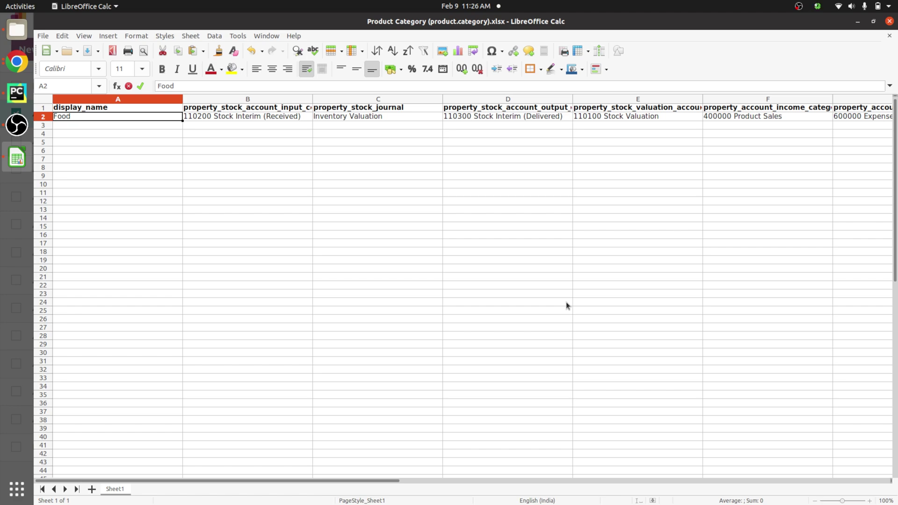
Switch back to Odoo, deselect the All category, and upload Product Category (product.category).xlsx for importing category records.
{"action": "key", "text": "alt+Tab"}
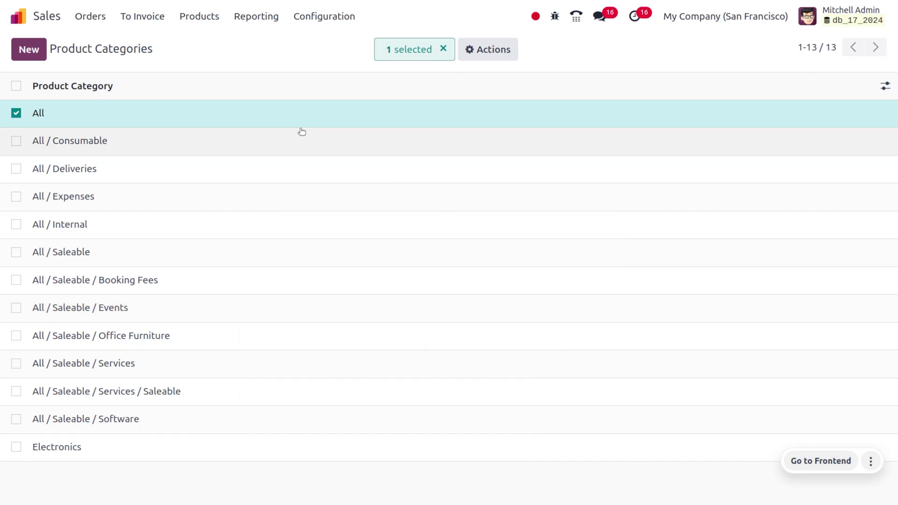
{"action": "left_click", "coordinate": [15, 113]}
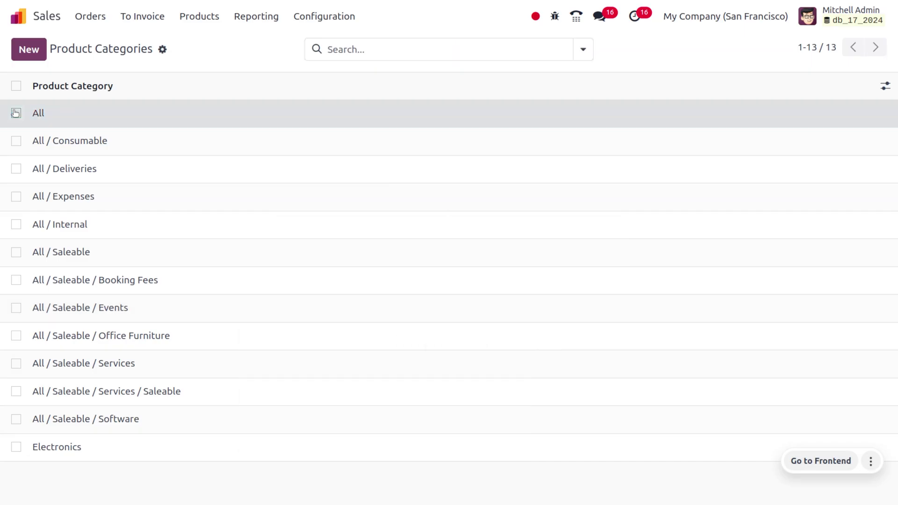
{"action": "left_click", "coordinate": [162, 52]}
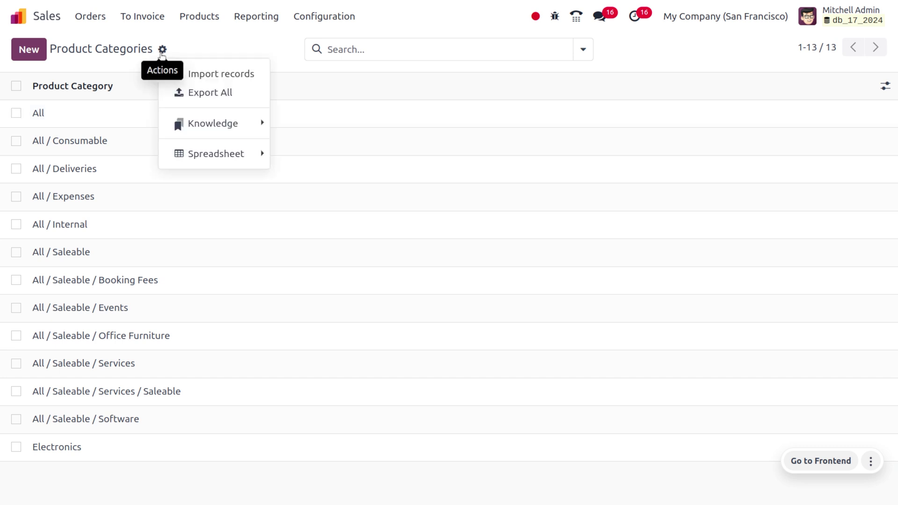
{"action": "left_click", "coordinate": [214, 75]}
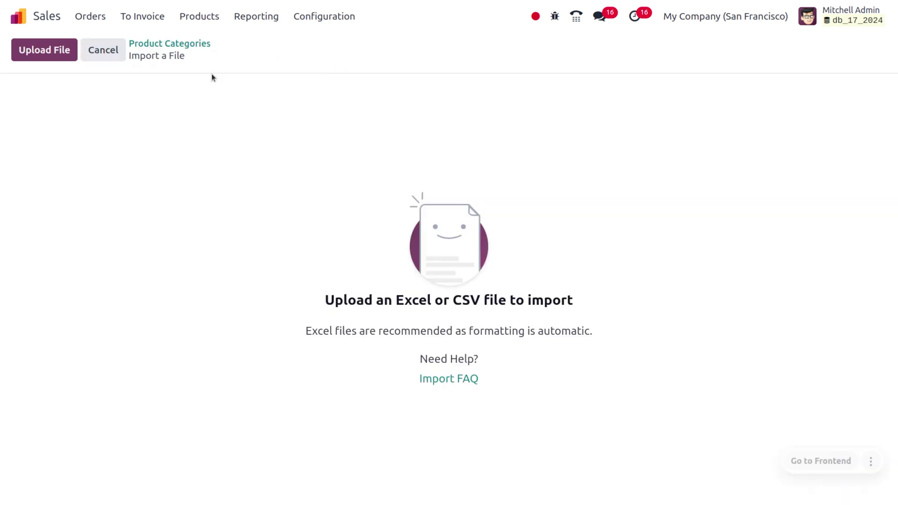
{"action": "left_click", "coordinate": [32, 54]}
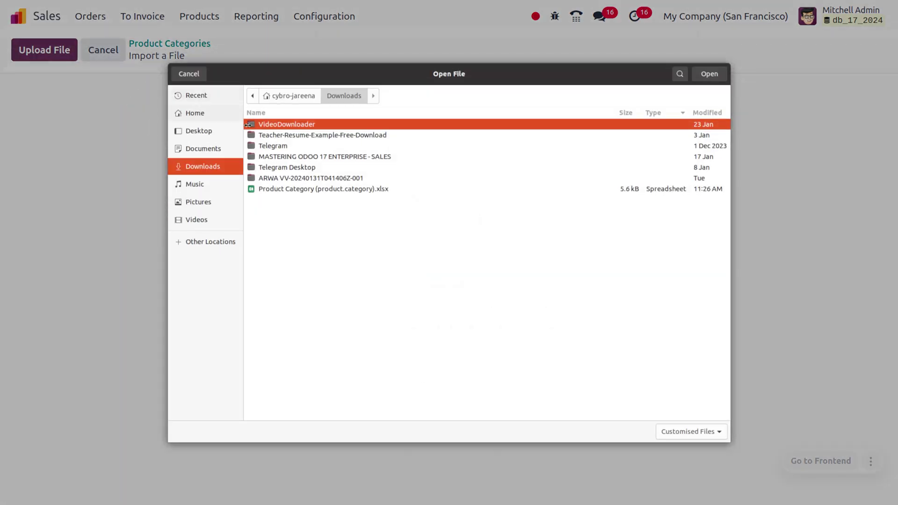
{"action": "left_click", "coordinate": [301, 190]}
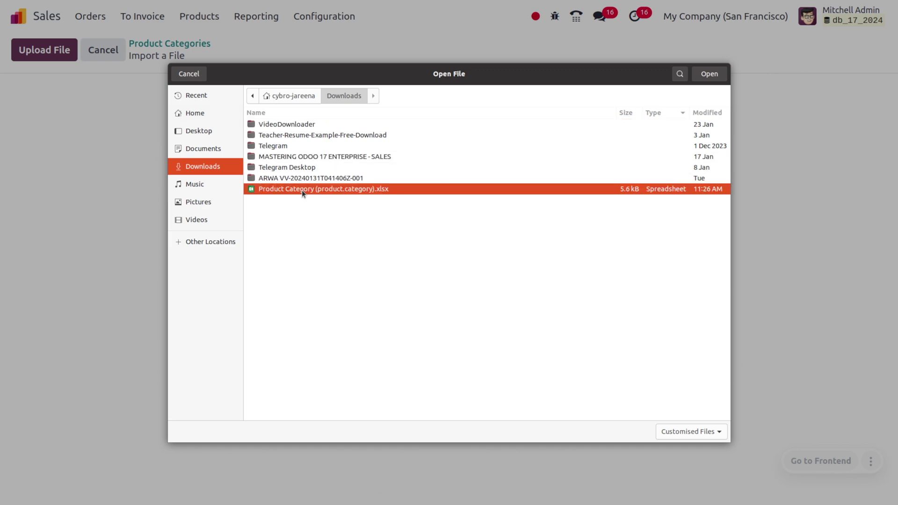
{"action": "left_click", "coordinate": [709, 79]}
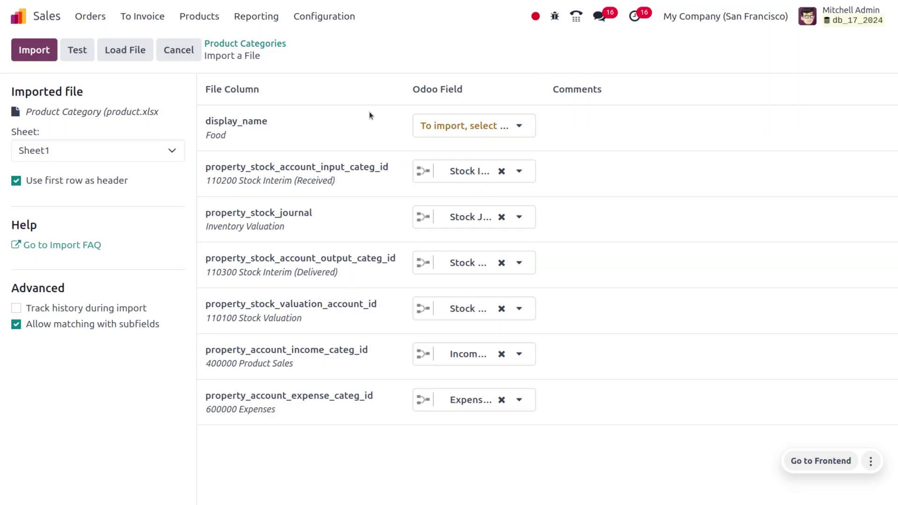
Map the display_name column to the Name field, test the data, and import the category.
{"action": "left_click", "coordinate": [480, 124]}
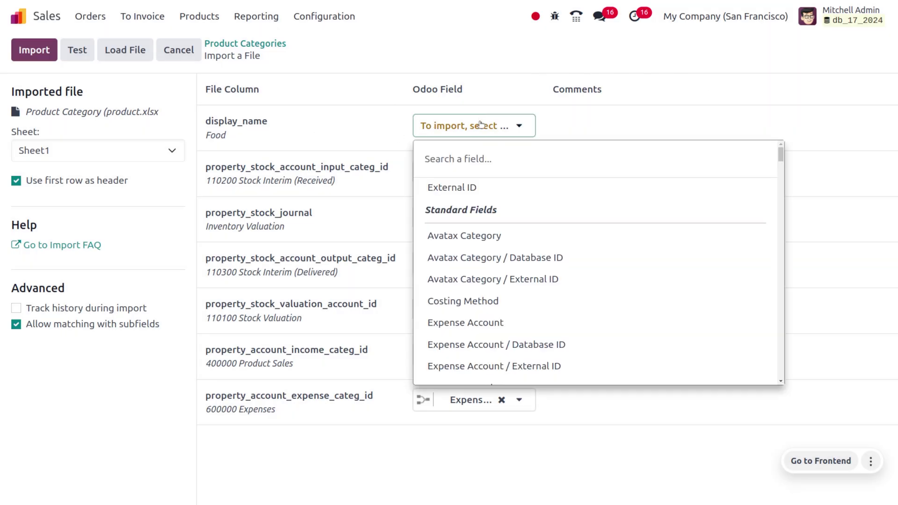
{"action": "type", "text": "Name"}
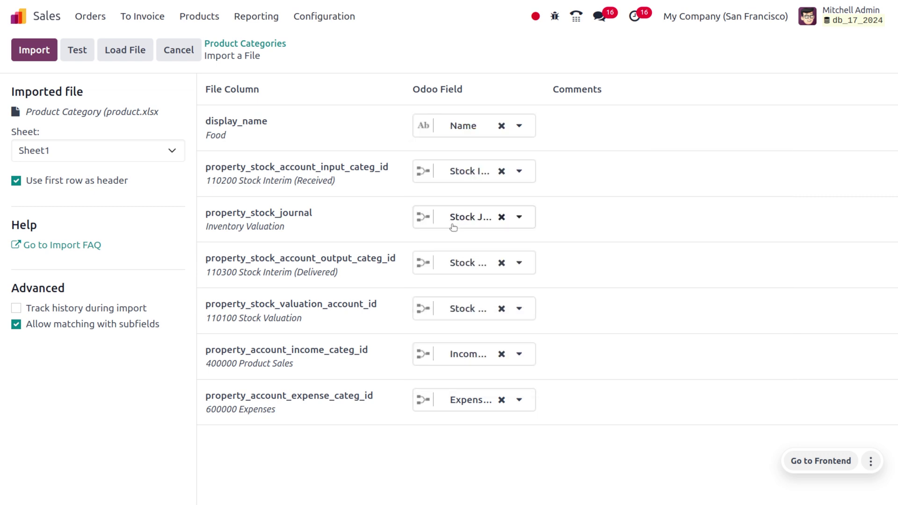
{"action": "left_click", "coordinate": [77, 50]}
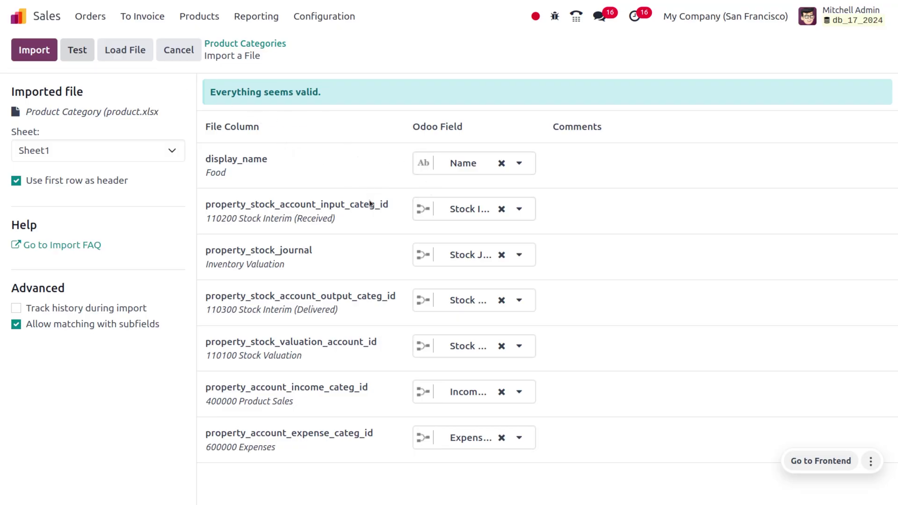
{"action": "left_click", "coordinate": [33, 51]}
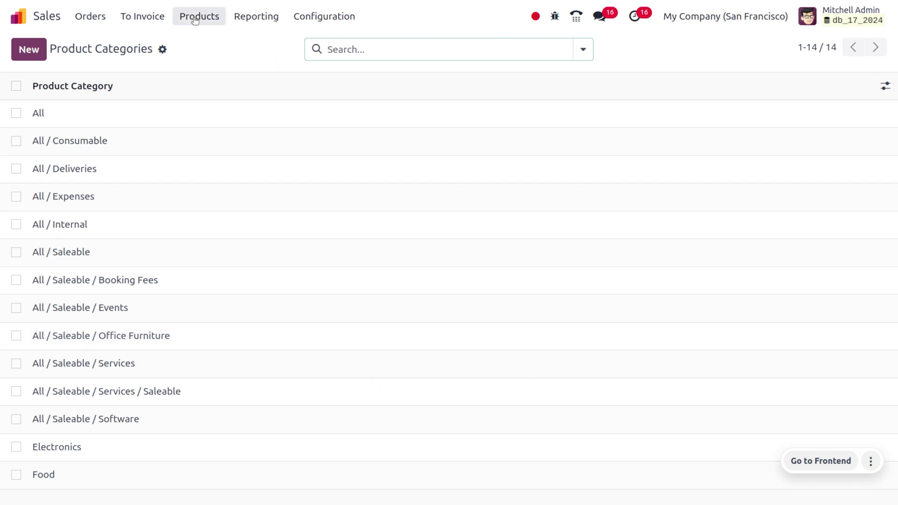
Open the Products catalogue and show it in list view.
{"action": "left_click", "coordinate": [195, 19]}
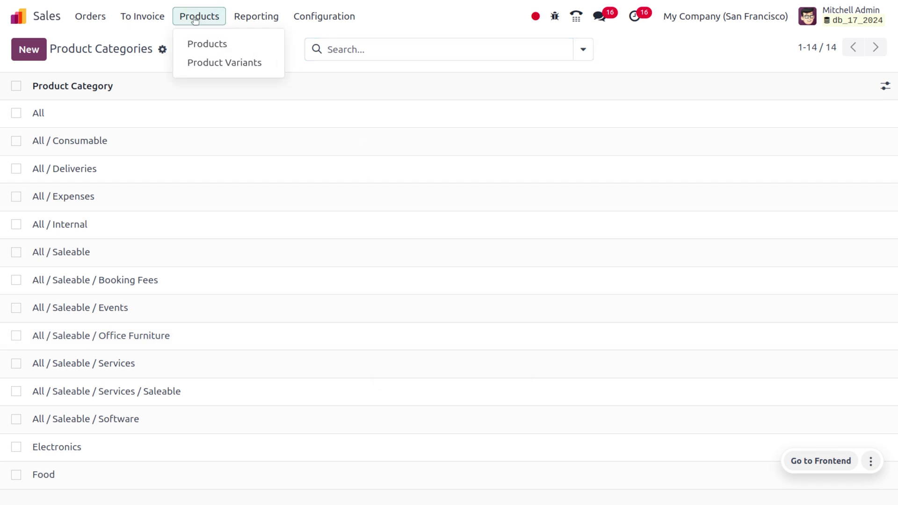
{"action": "left_click", "coordinate": [209, 38]}
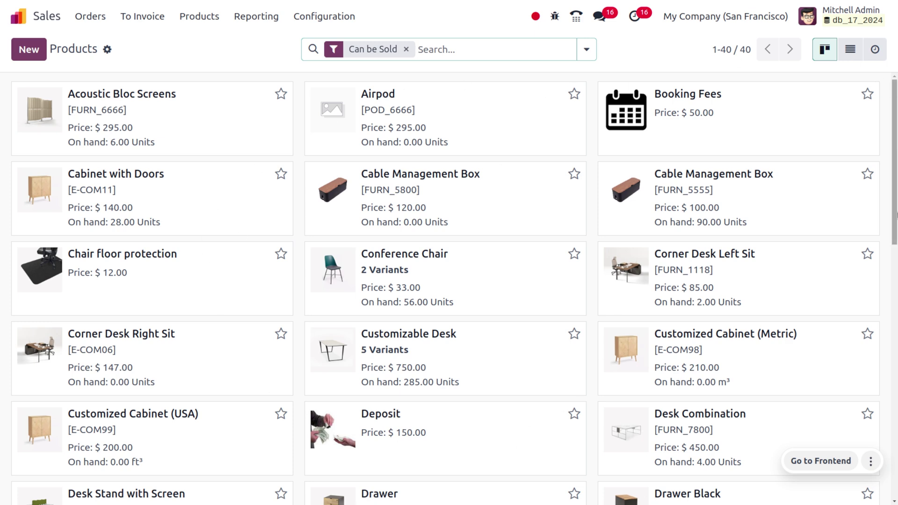
{"action": "left_click", "coordinate": [850, 57]}
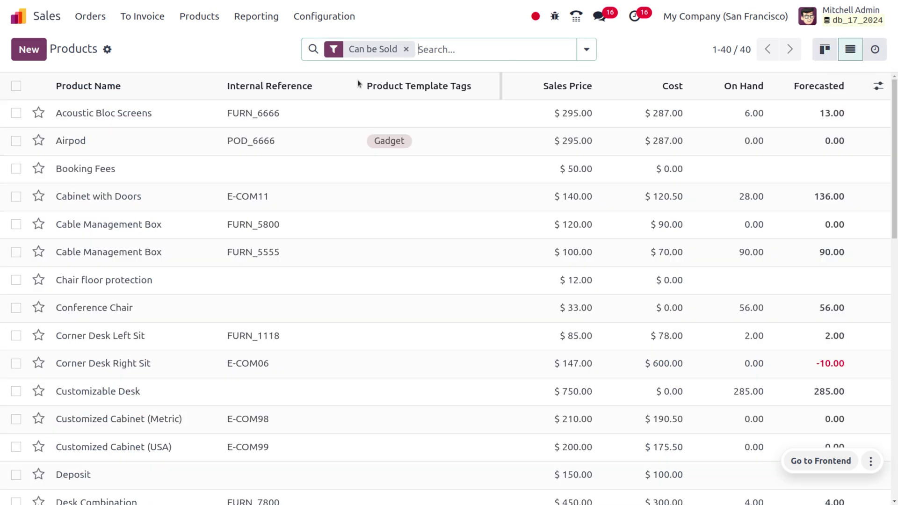
Select the Acoustic Bloc Screens product and set up its data export with the Products template.
{"action": "left_click", "coordinate": [16, 113]}
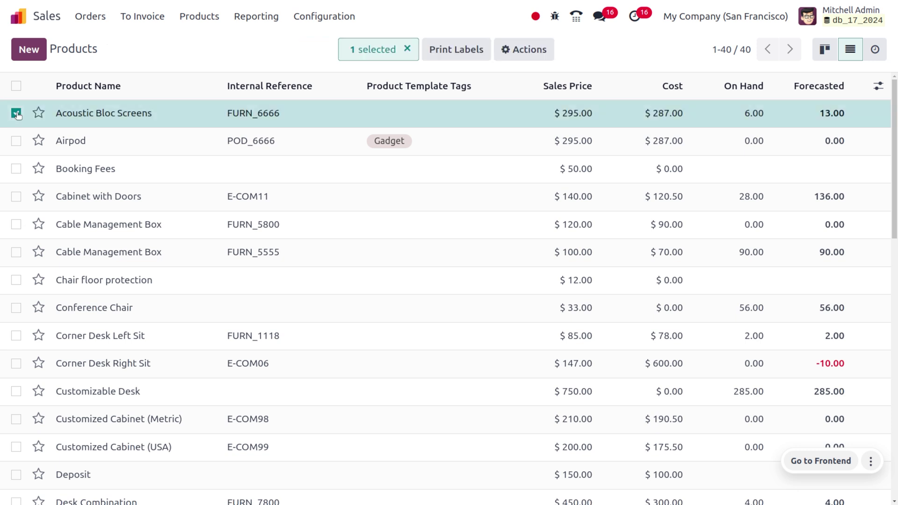
{"action": "left_click", "coordinate": [537, 48]}
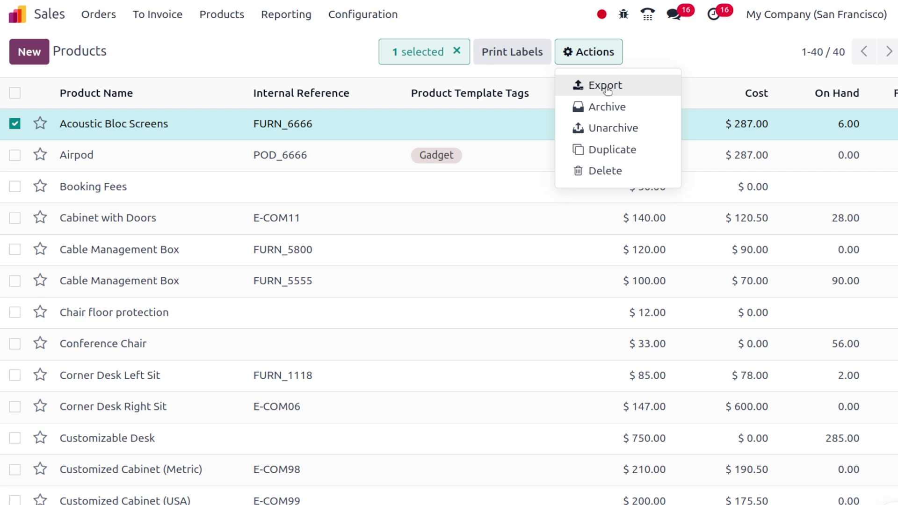
{"action": "left_click", "coordinate": [606, 87]}
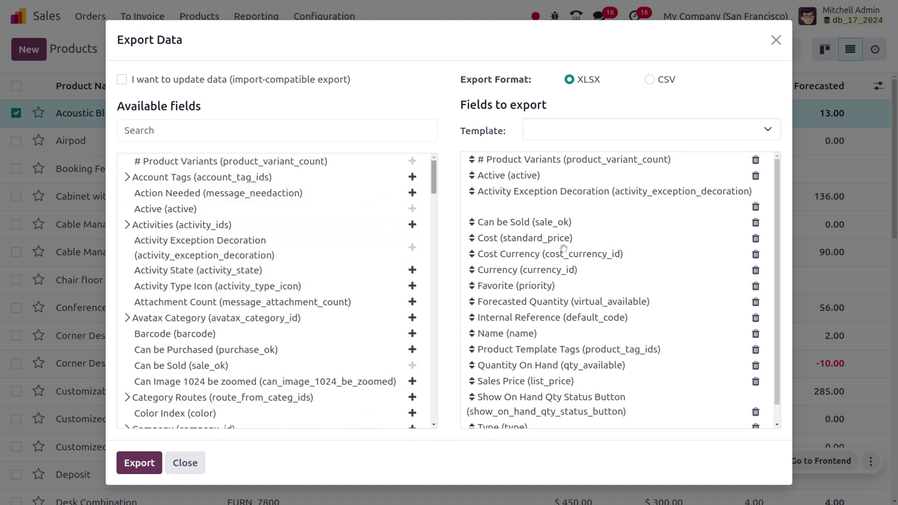
{"action": "left_click", "coordinate": [559, 129]}
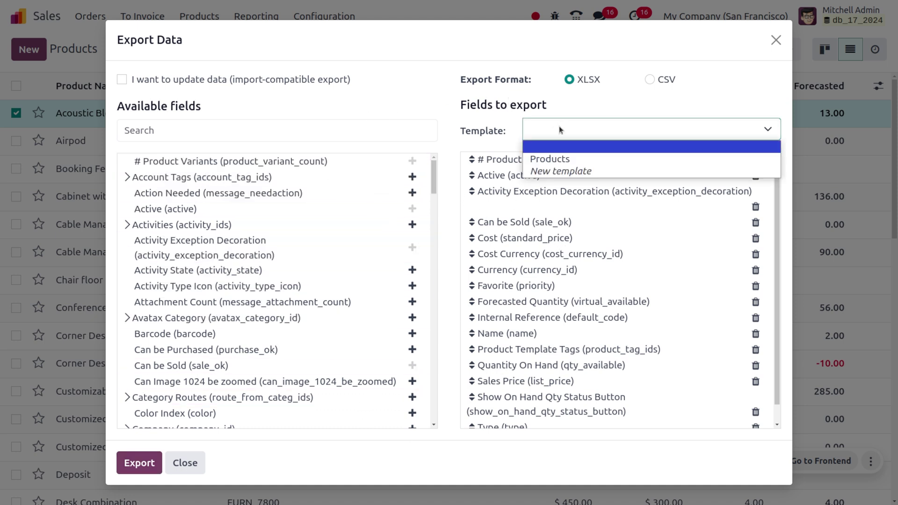
{"action": "left_click", "coordinate": [572, 162]}
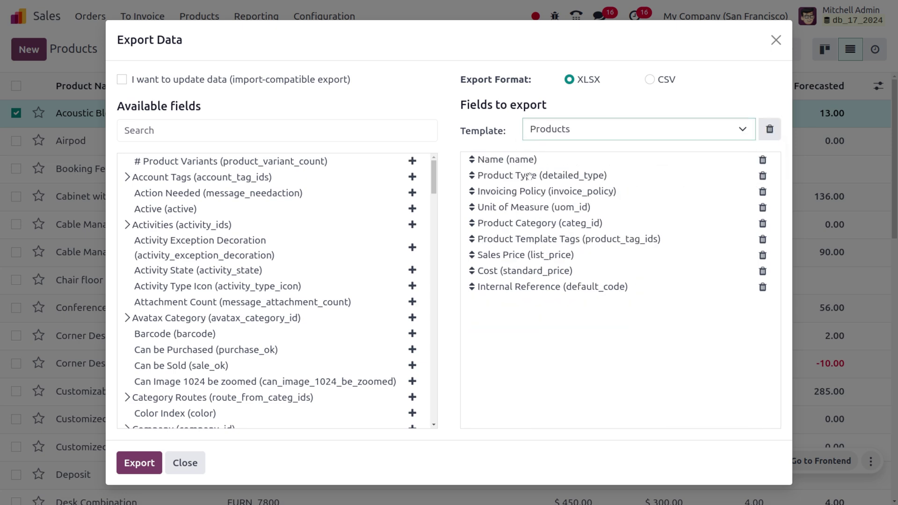
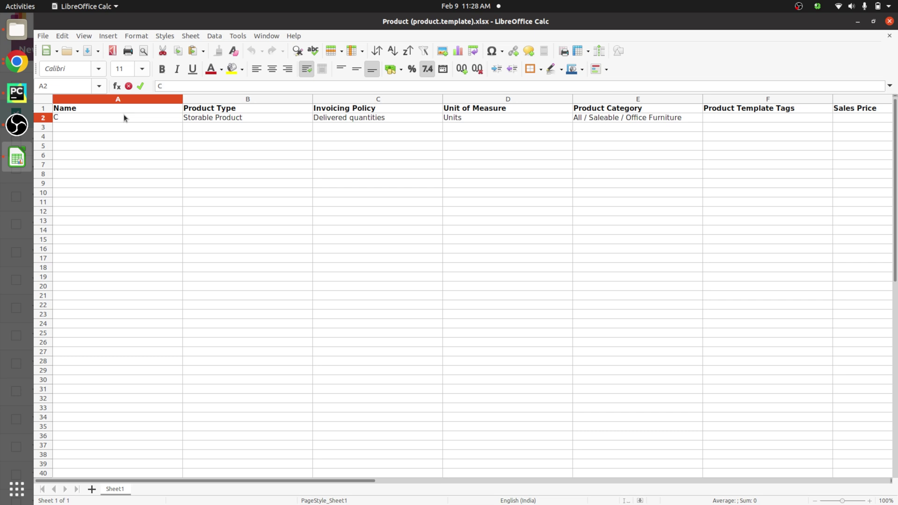
Complete the product name in cell A2 of Product (product.template).xlsx as Chocolate.
{"action": "type", "text": "hocolate"}
{"action": "left_click", "coordinate": [353, 120]}
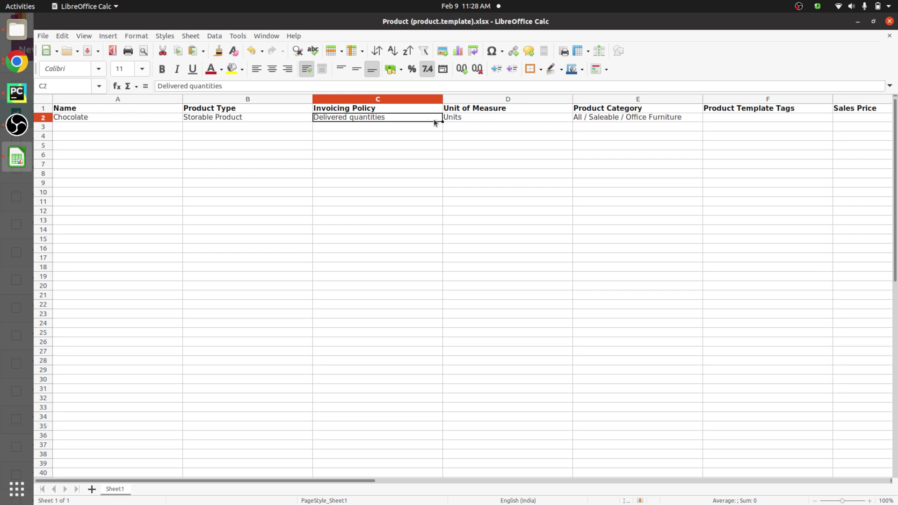
{"action": "left_click", "coordinate": [479, 121]}
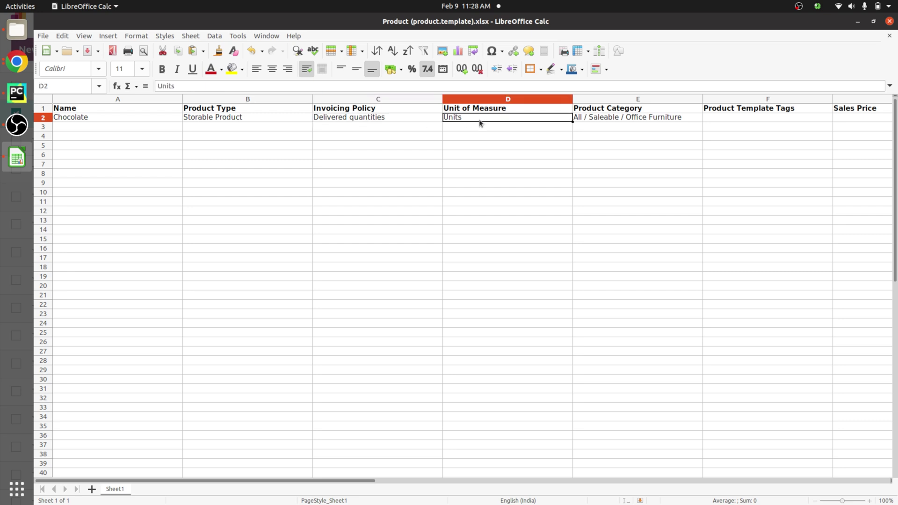
Replace the Product Category value in cell E2 with Food.
{"action": "left_click", "coordinate": [642, 120]}
{"action": "key", "text": "BackSpace"}
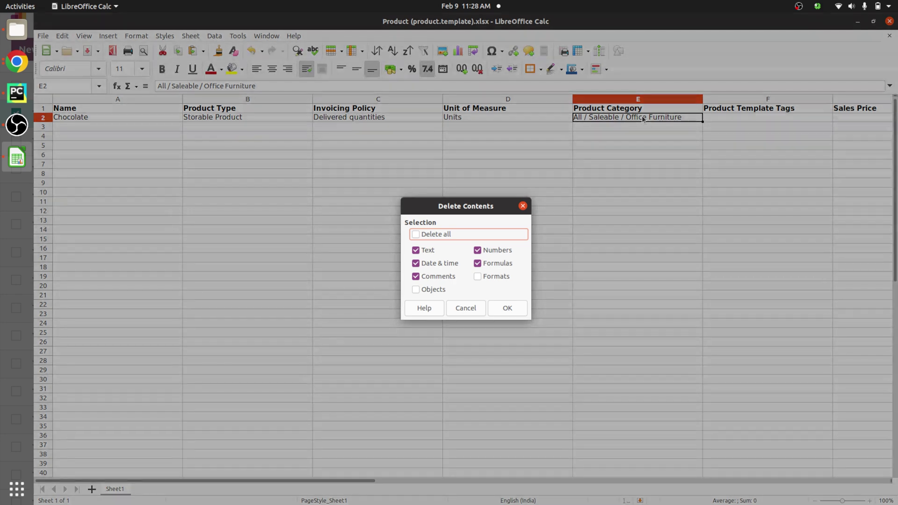
{"action": "left_click", "coordinate": [522, 206]}
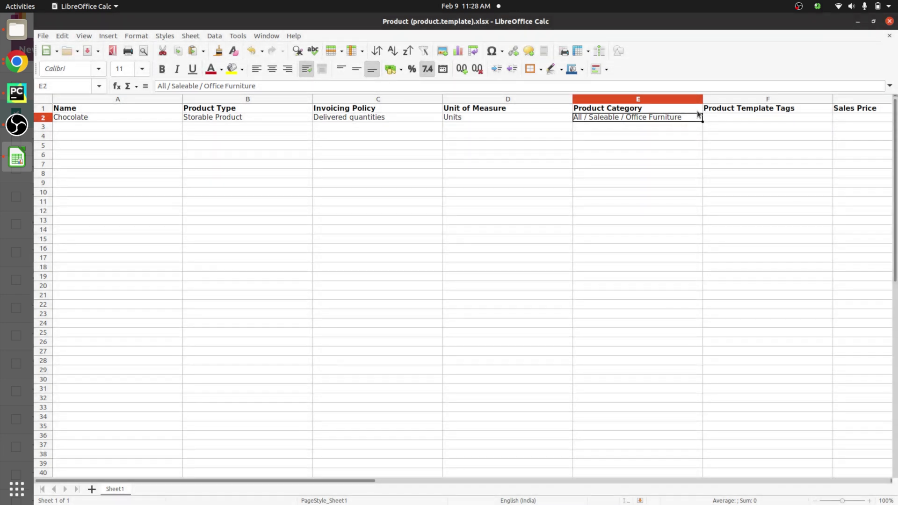
{"action": "triple_click", "coordinate": [693, 117]}
{"action": "key", "text": "BackSpace"}
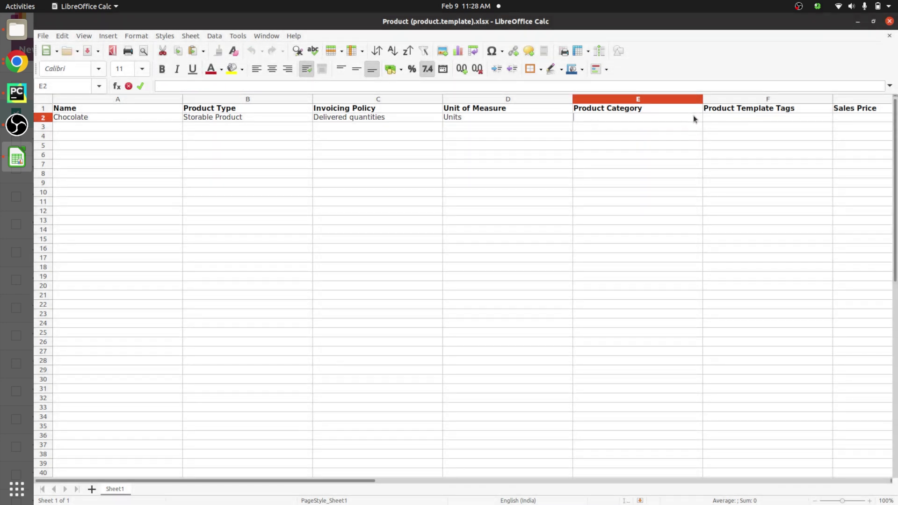
{"action": "type", "text": "Food"}
Enter sweet as the Product Template Tags value in cell F2.
{"action": "left_click", "coordinate": [717, 119]}
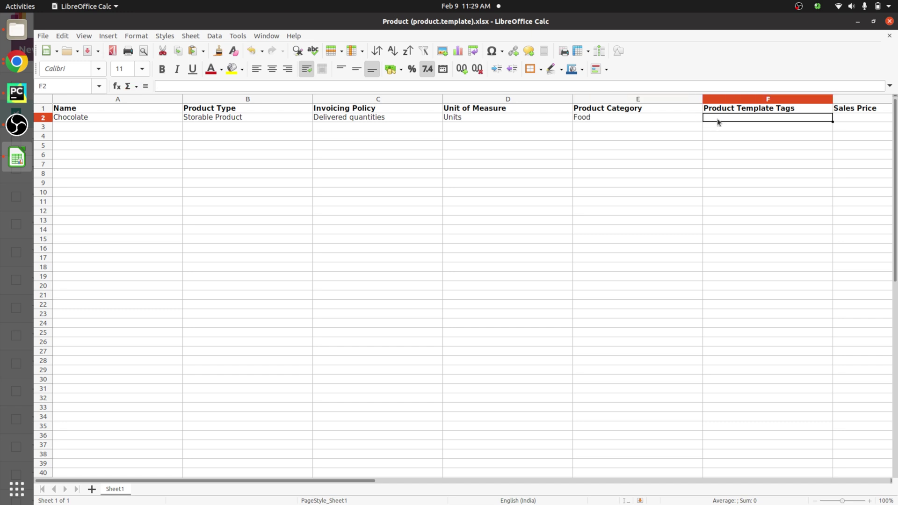
{"action": "type", "text": "sweet"}
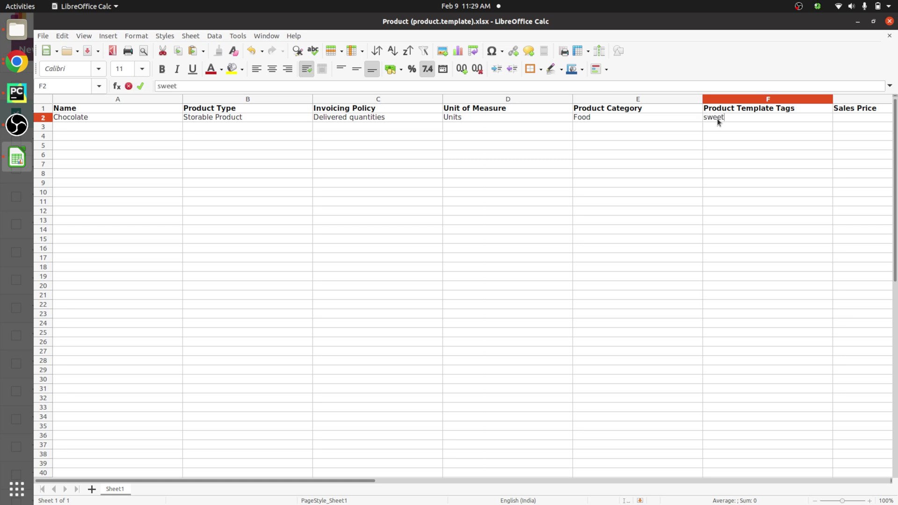
{"action": "key", "text": "Tab"}
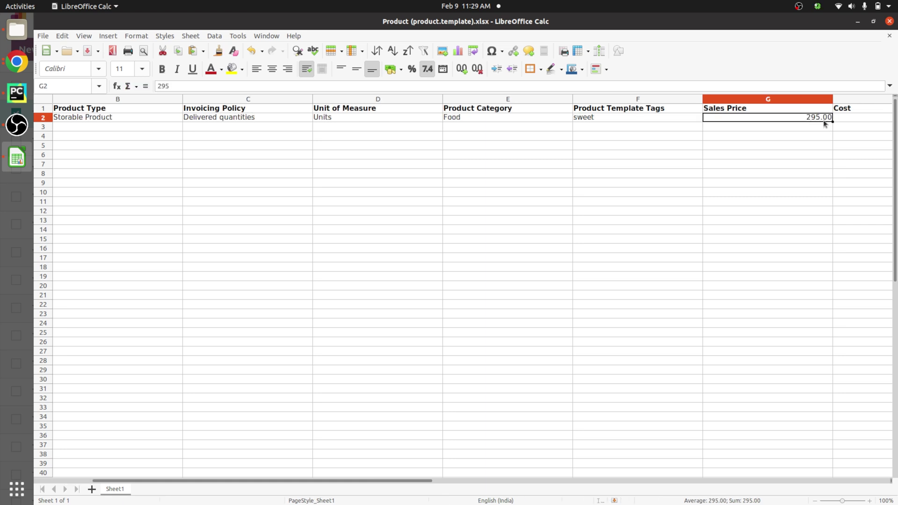
Set the product's Sales Price to 20 and its Cost to 10 in row 2.
{"action": "double_click", "coordinate": [813, 119]}
{"action": "key", "text": "BackSpace"}
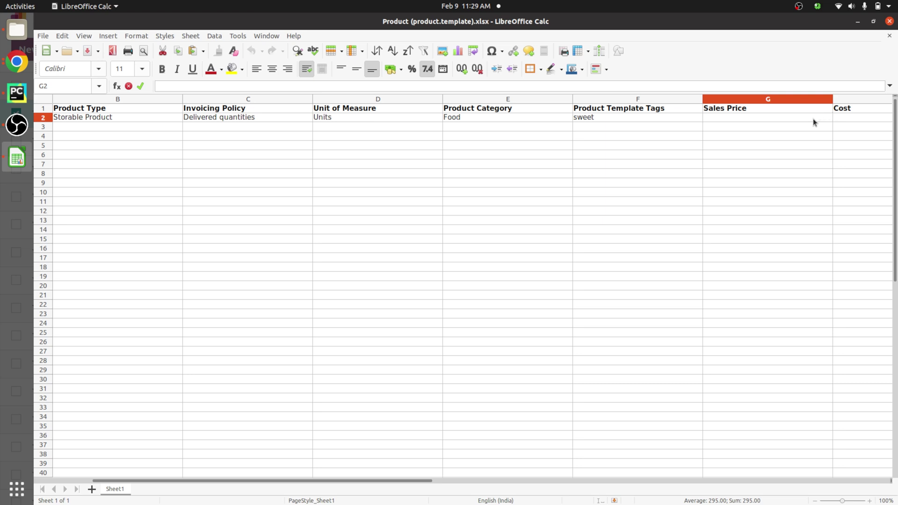
{"action": "type", "text": "20"}
{"action": "key", "text": "Tab"}
{"action": "type", "text": "287"}
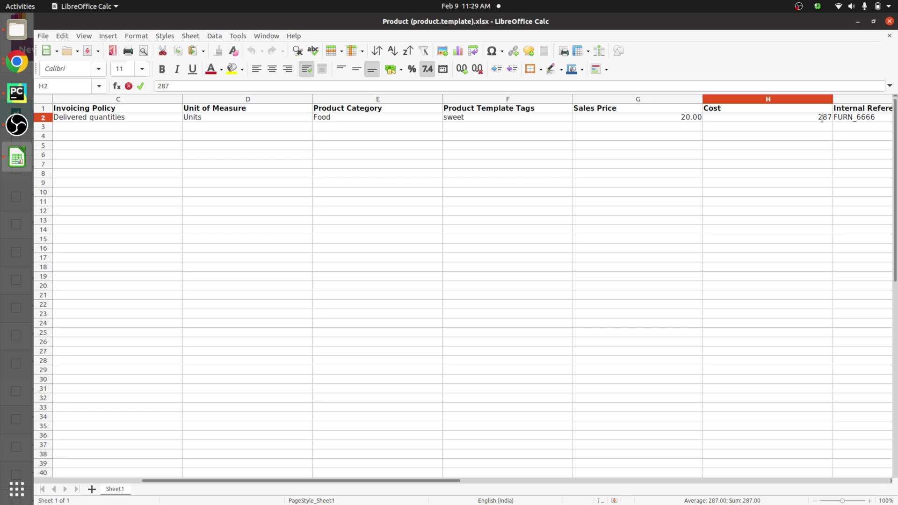
{"action": "double_click", "coordinate": [821, 117]}
{"action": "type", "text": "10"}
{"action": "key", "text": "Tab"}
{"action": "key", "text": "Tab"}
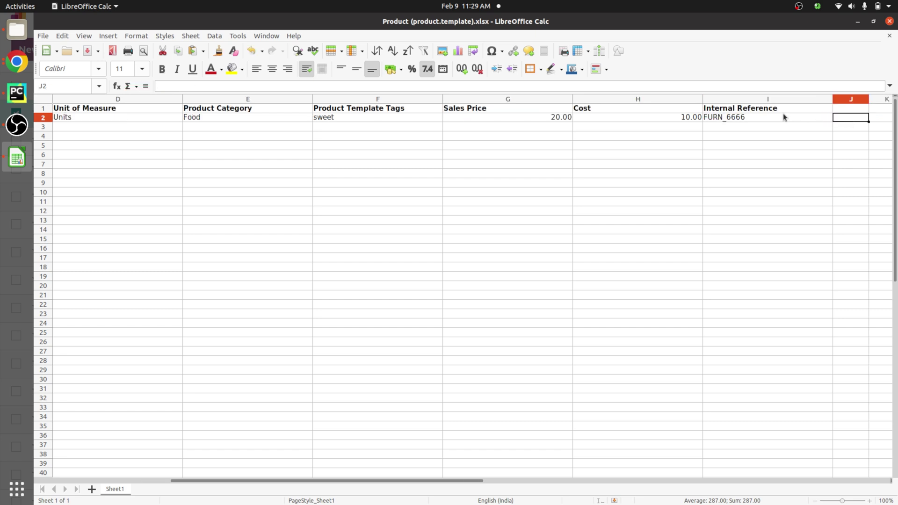
Replace the Internal Reference in cell I2 with CHOCO_101 and save the spreadsheet in Excel 2007-365 format.
{"action": "left_click", "coordinate": [784, 117]}
{"action": "double_click", "coordinate": [783, 117]}
{"action": "key", "text": "BackSpace"}
{"action": "key", "text": "BackSpace"}
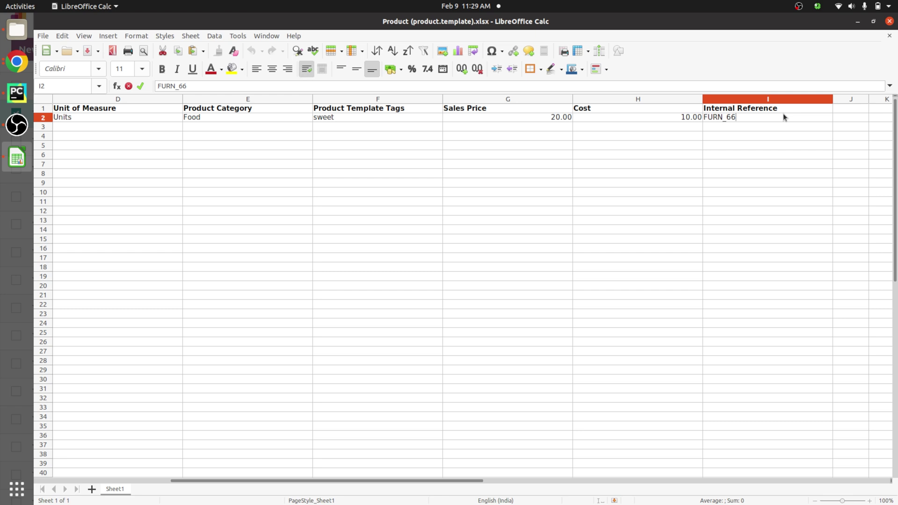
{"action": "key", "text": "BackSpace"}
{"action": "key", "text": "BackSpace"}
{"action": "key", "text": "BackSpace"}
{"action": "key", "text": "BackSpace"}
{"action": "key", "text": "BackSpace"}
{"action": "key", "text": "BackSpace"}
{"action": "key", "text": "BackSpace"}
{"action": "type", "text": "c"}
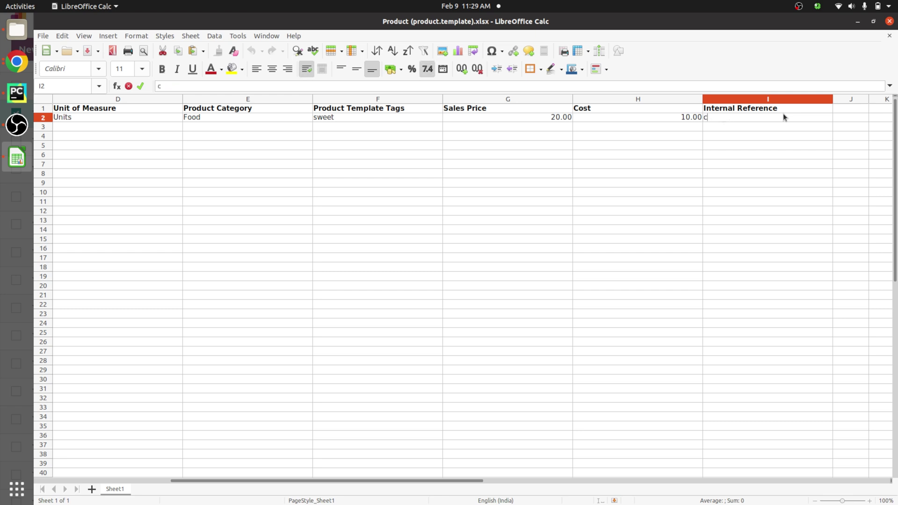
{"action": "key", "text": "BackSpace"}
{"action": "type", "text": "CHOCO_101"}
{"action": "key", "text": "ctrl+s"}
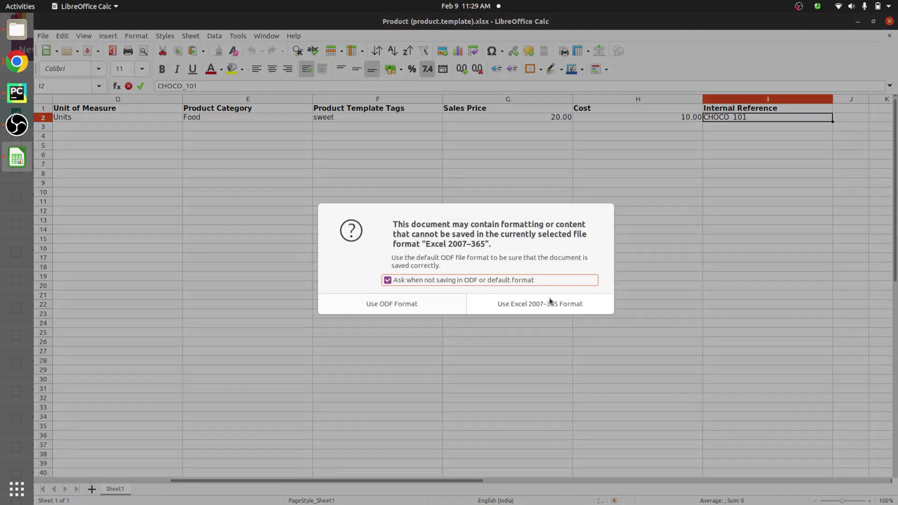
{"action": "left_click", "coordinate": [549, 299]}
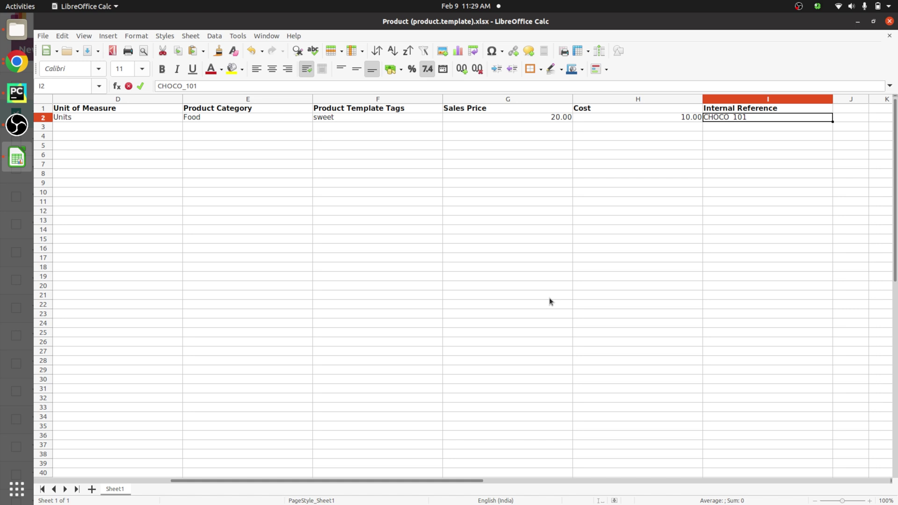
Switch back to Odoo, deselect Acoustic Bloc Screens, and upload Product (product.template).xlsx for importing product records.
{"action": "key", "text": "alt+Tab"}
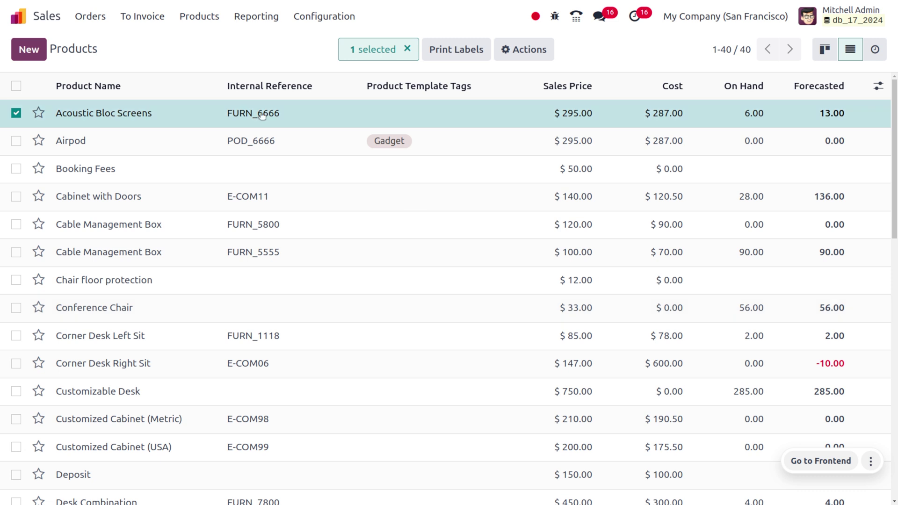
{"action": "left_click", "coordinate": [19, 114]}
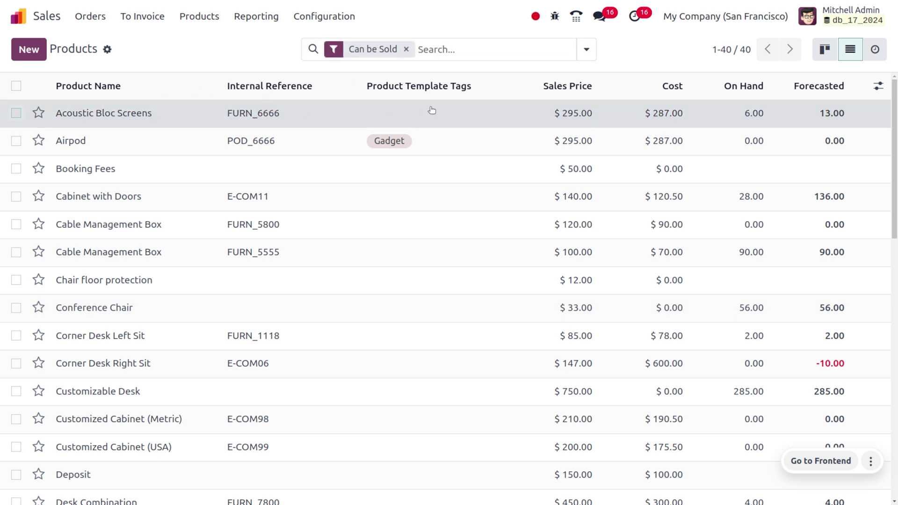
{"action": "left_click", "coordinate": [108, 49]}
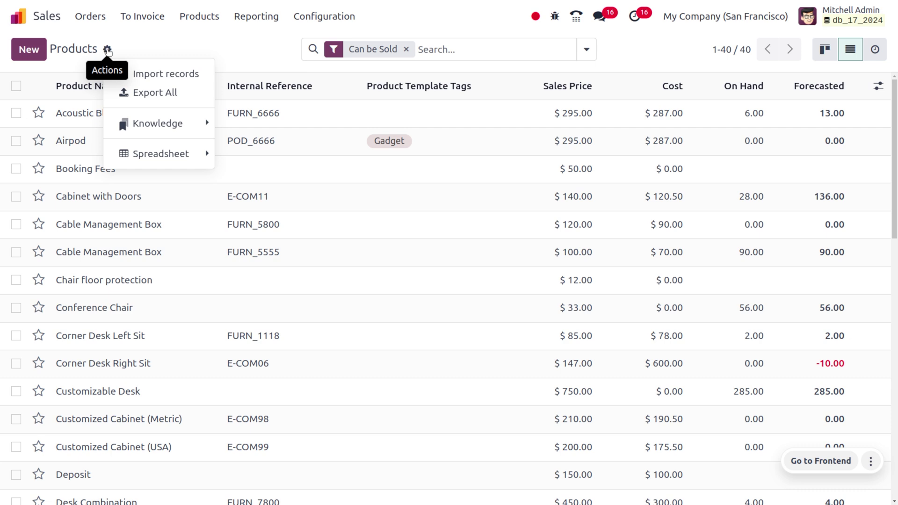
{"action": "left_click", "coordinate": [140, 73]}
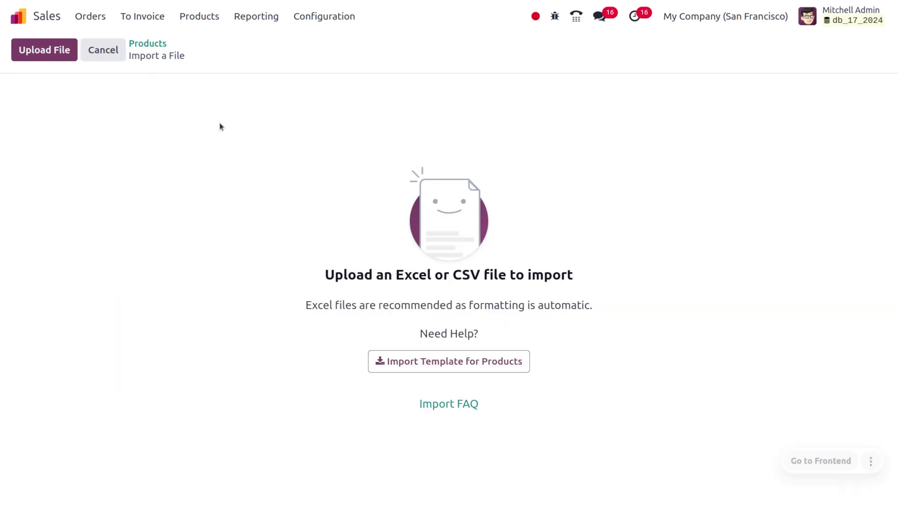
{"action": "left_click", "coordinate": [51, 49]}
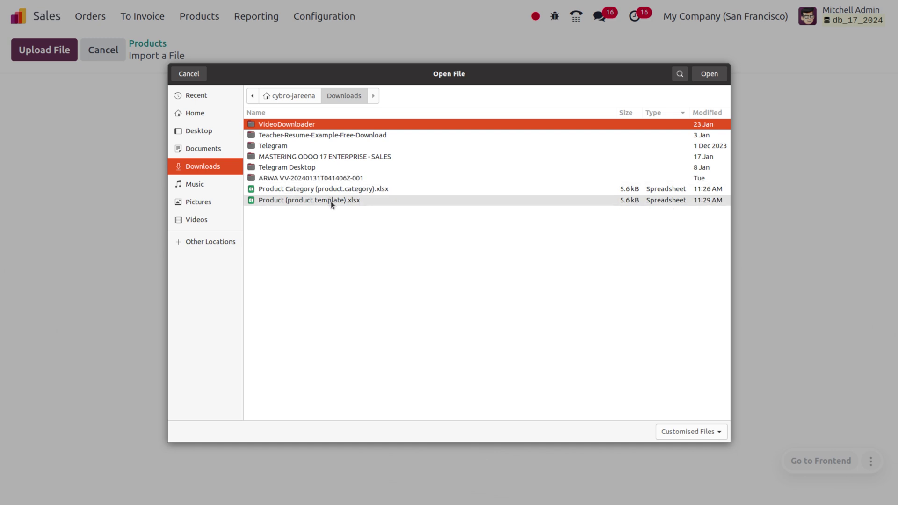
{"action": "left_click", "coordinate": [331, 202]}
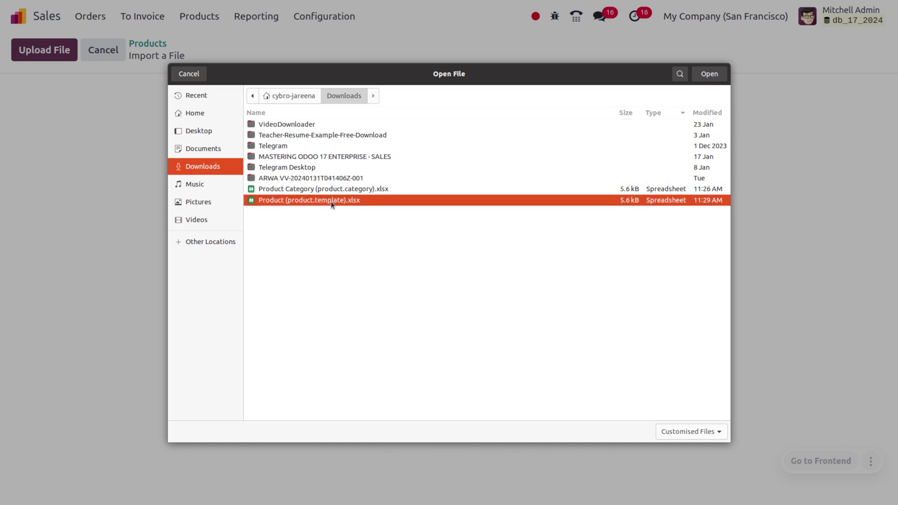
{"action": "left_click", "coordinate": [713, 77]}
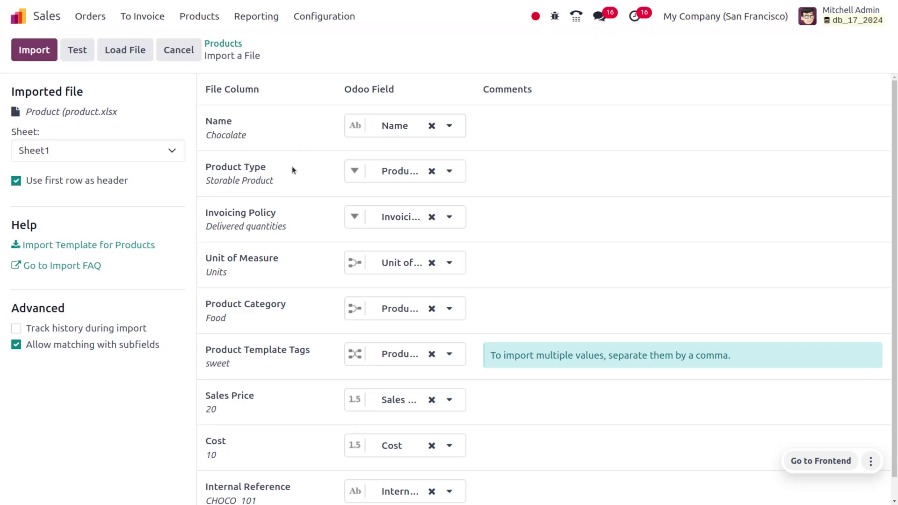
Test the product import and set unmatched Product Template Tags values to Create new values.
{"action": "left_click", "coordinate": [73, 49]}
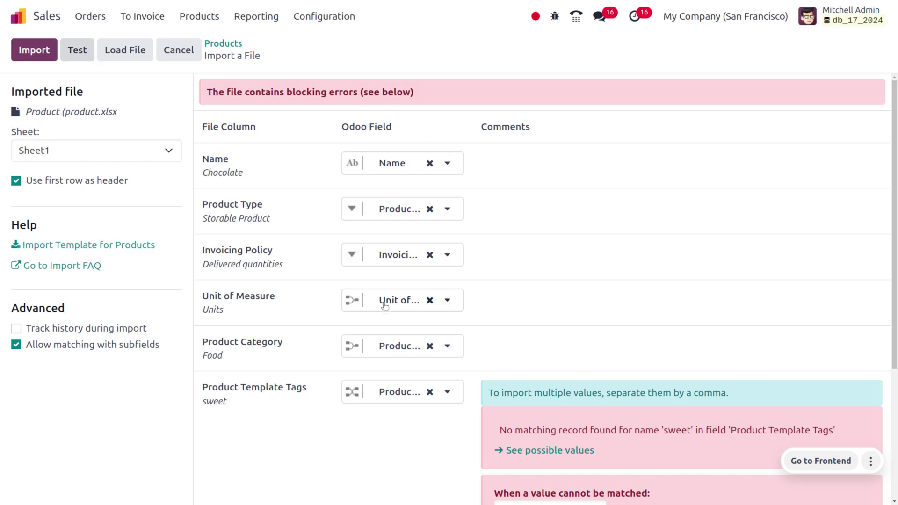
{"action": "scroll", "coordinate": [535, 380], "scroll_direction": "down", "scroll_amount": 3}
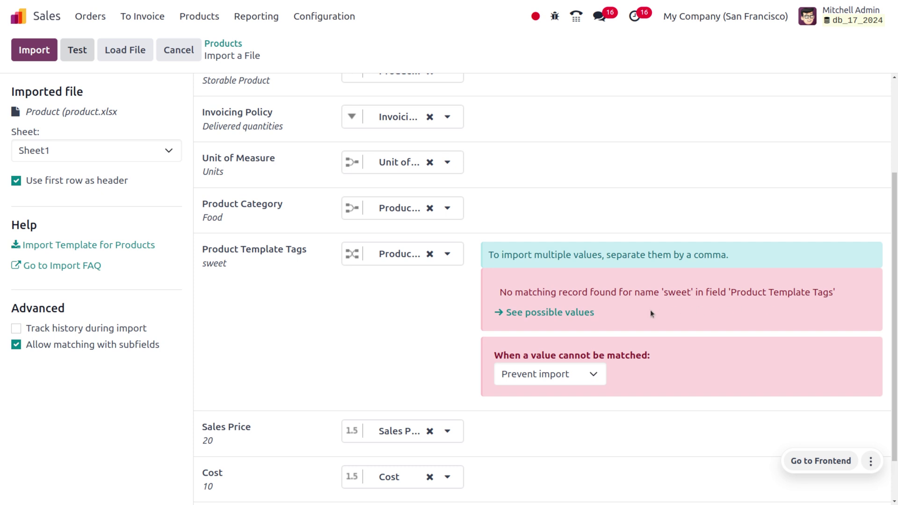
{"action": "left_click", "coordinate": [538, 383]}
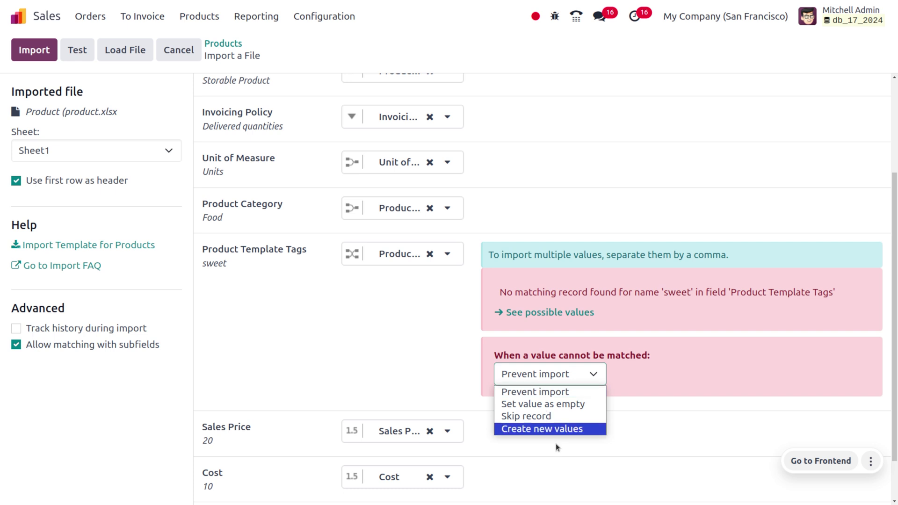
{"action": "left_click", "coordinate": [557, 429]}
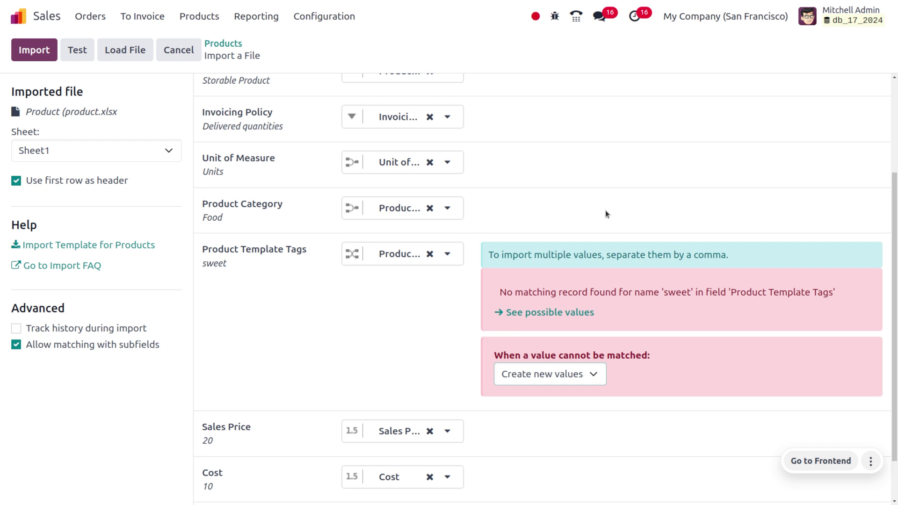
Retest the product file with the new tag setting and import the Chocolate product record.
{"action": "scroll", "coordinate": [605, 209], "scroll_direction": "up", "scroll_amount": 3}
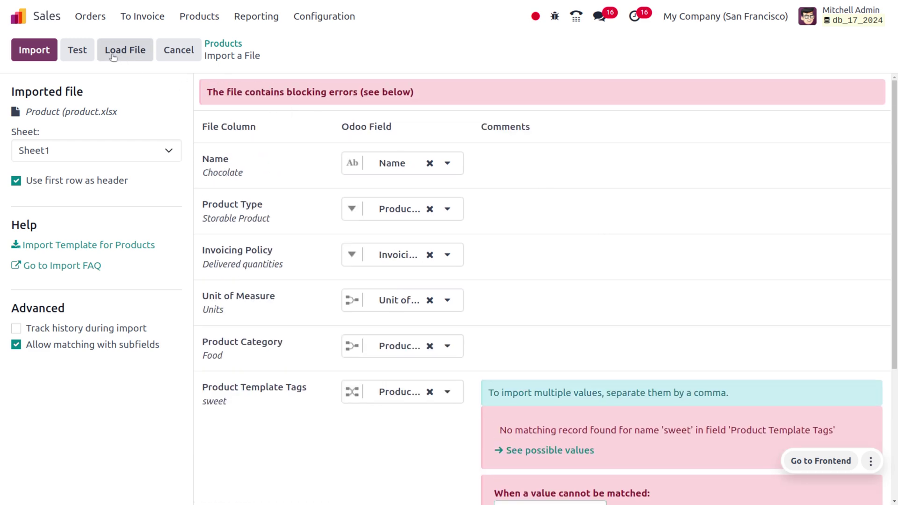
{"action": "left_click", "coordinate": [78, 50]}
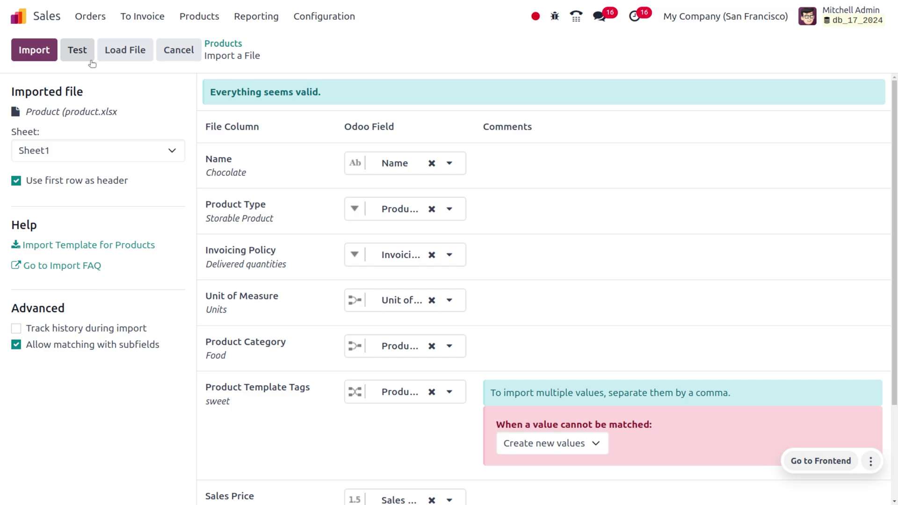
{"action": "left_click", "coordinate": [39, 50]}
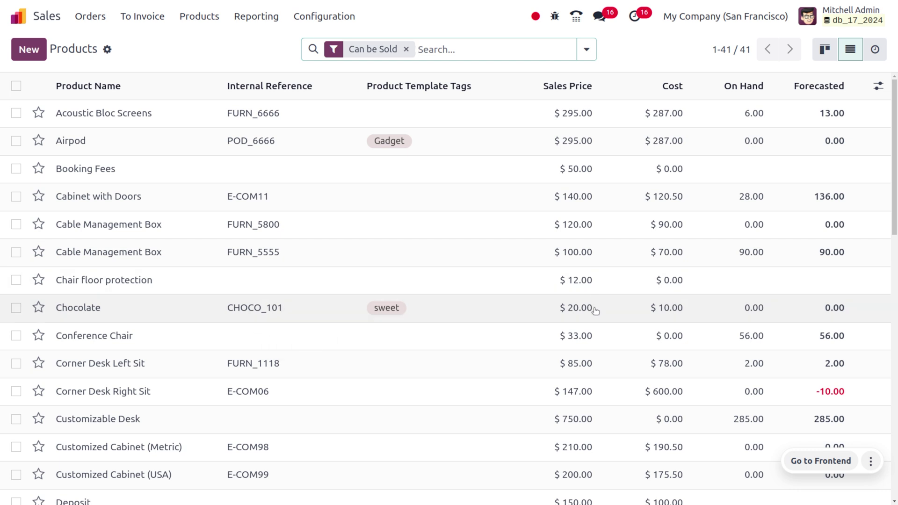
Open the imported Chocolate product and review its general information, including prices, category, internal reference and tags.
{"action": "left_click", "coordinate": [179, 314]}
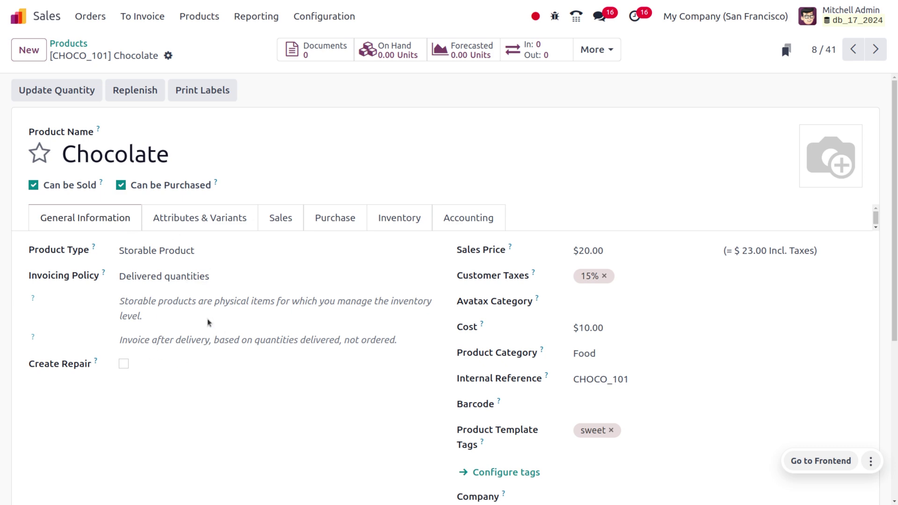
{"action": "scroll", "coordinate": [208, 322], "scroll_direction": "down", "scroll_amount": 3}
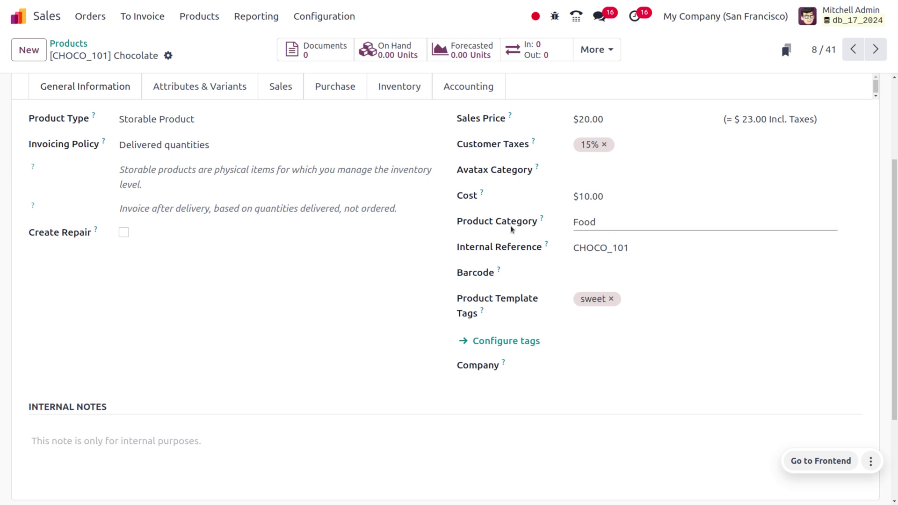
{"action": "scroll", "coordinate": [511, 229], "scroll_direction": "up", "scroll_amount": 2}
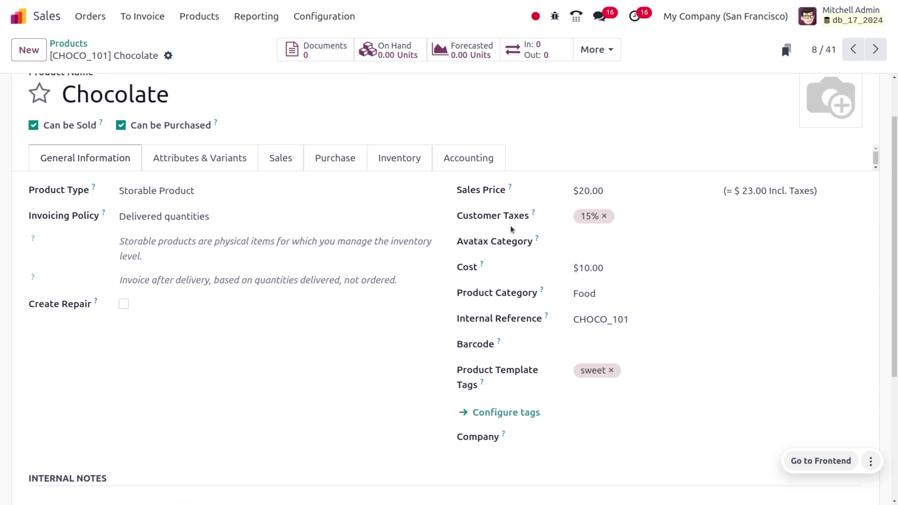
{"action": "scroll", "coordinate": [511, 229], "scroll_direction": "up", "scroll_amount": 2}
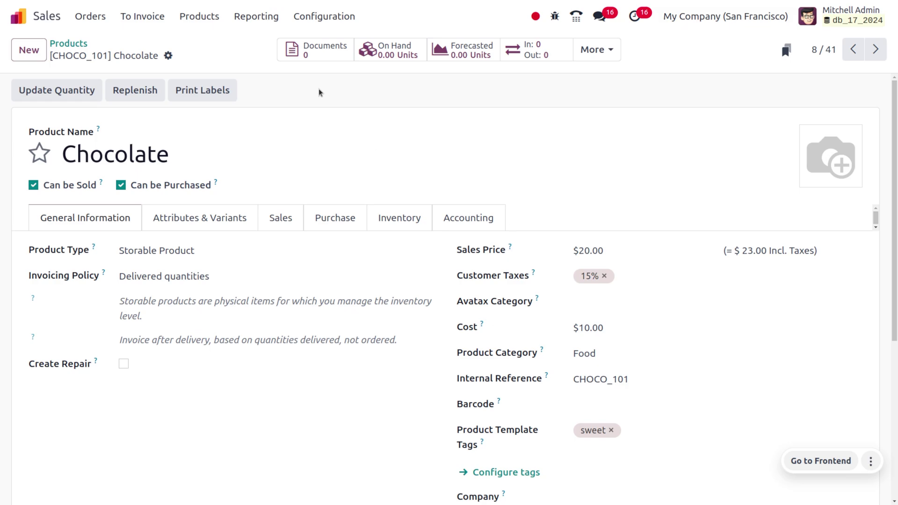